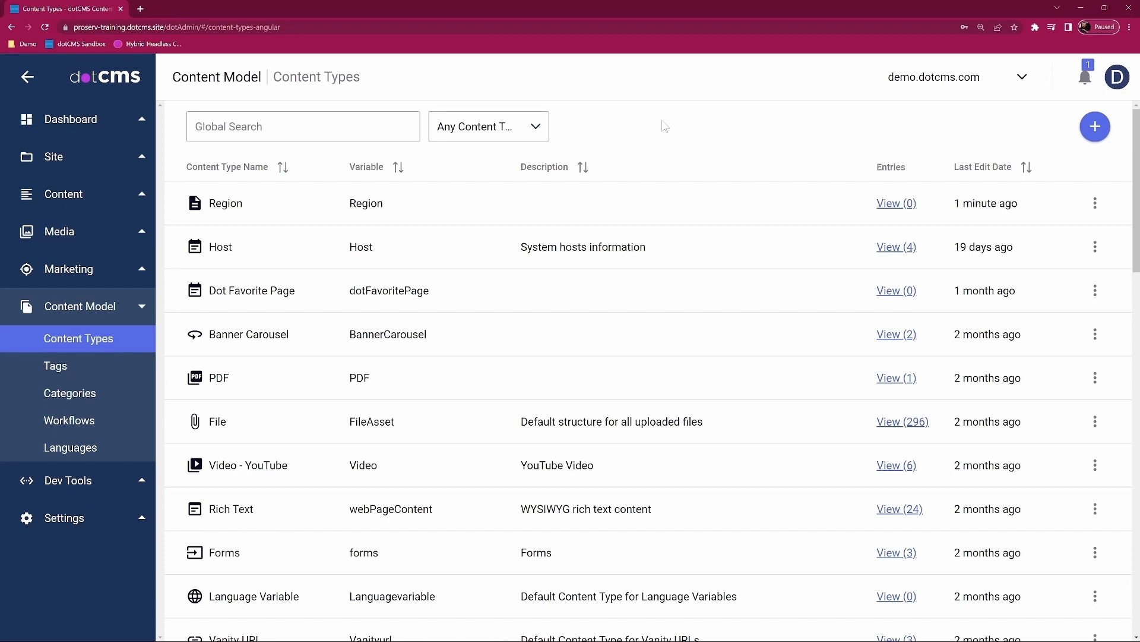
Open the Destination content type and review its Tags field's settings and the available field types
scroll(383, 379, down, 3)
scroll(383, 378, down, 13)
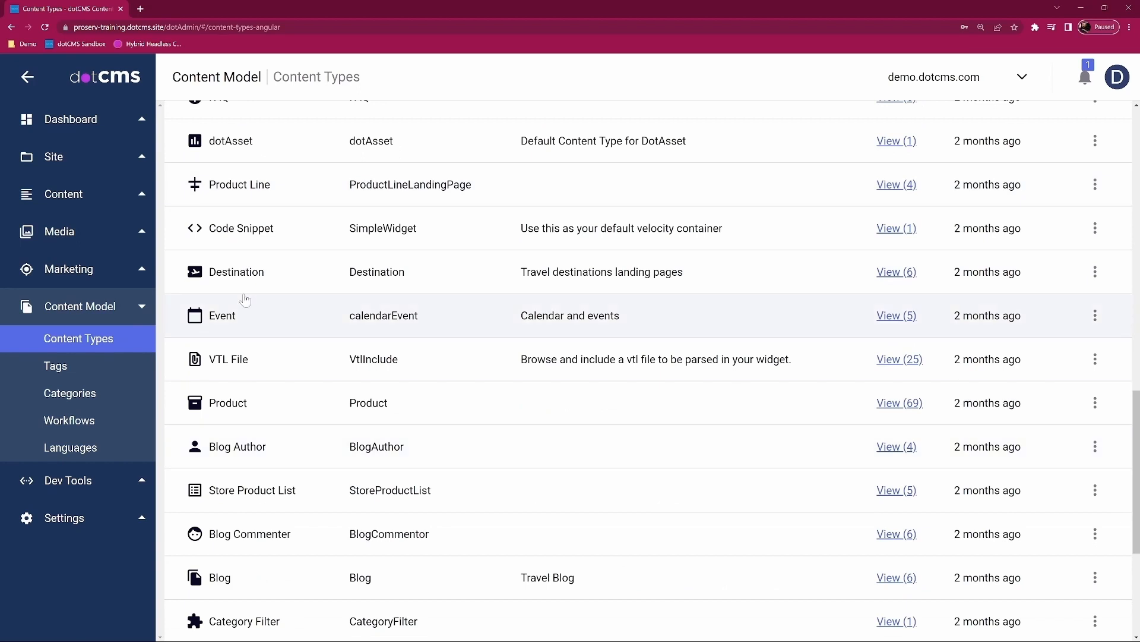
click(221, 276)
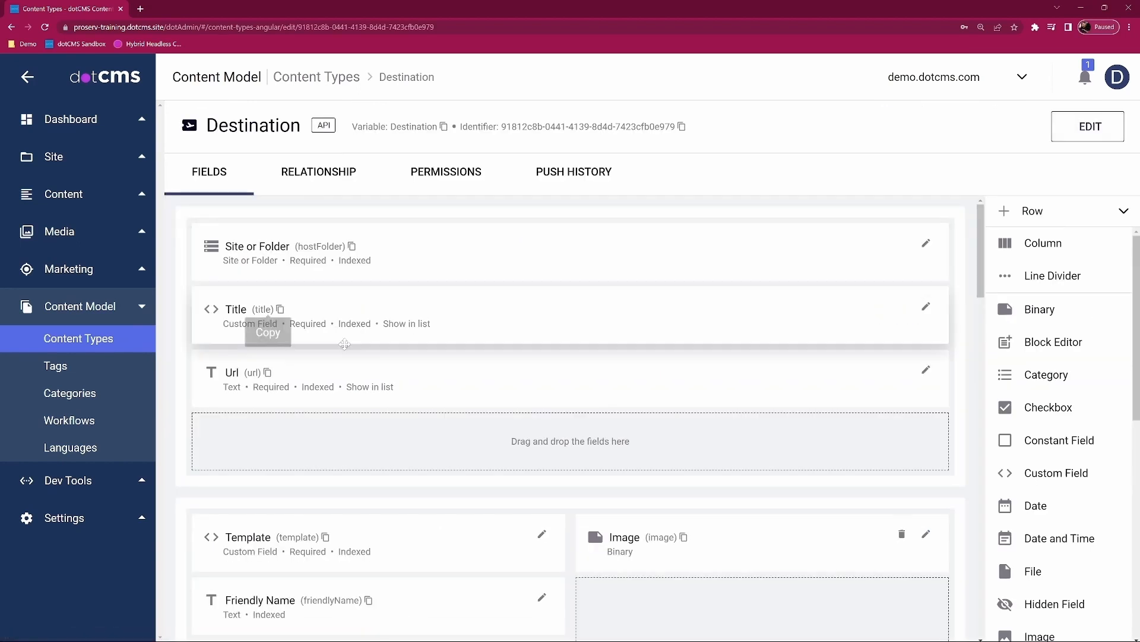
scroll(427, 321, down, 5)
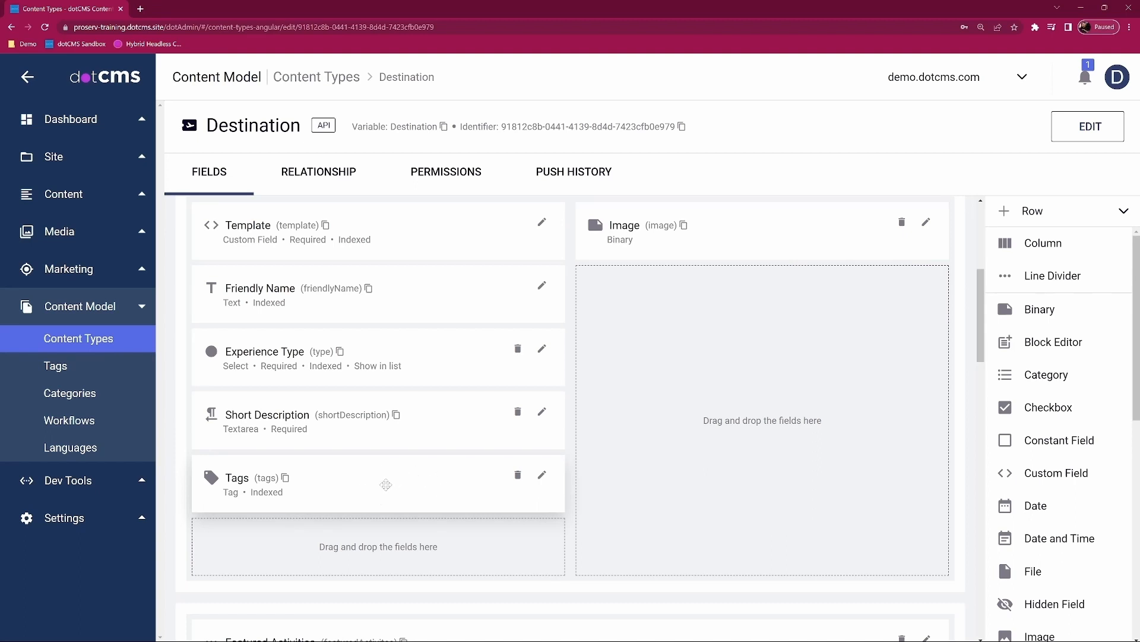
click(541, 475)
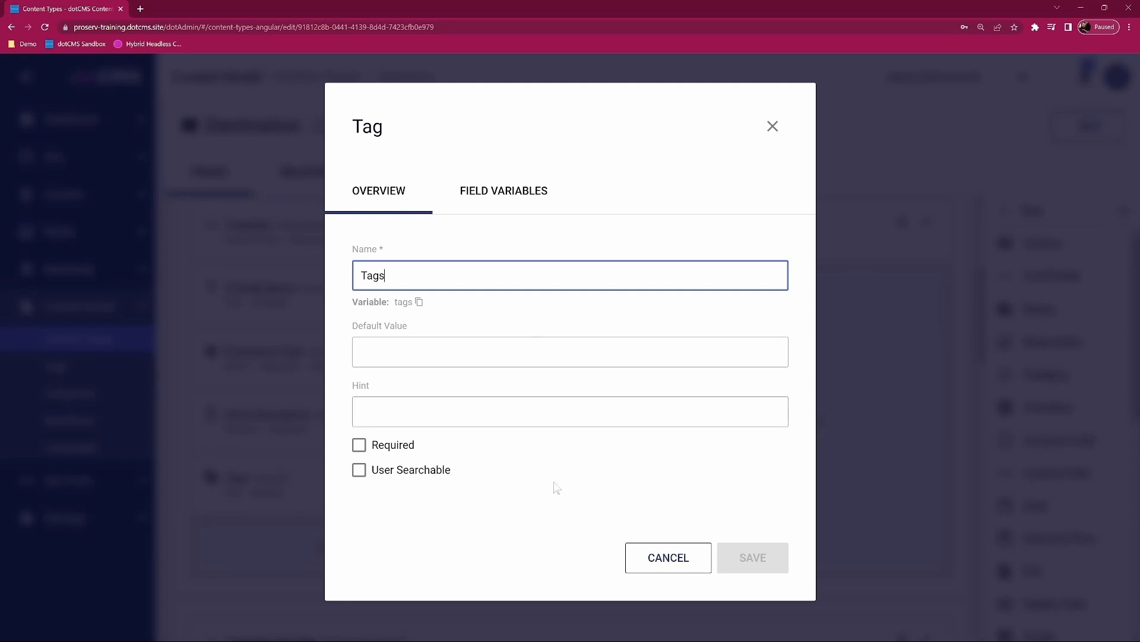
click(644, 565)
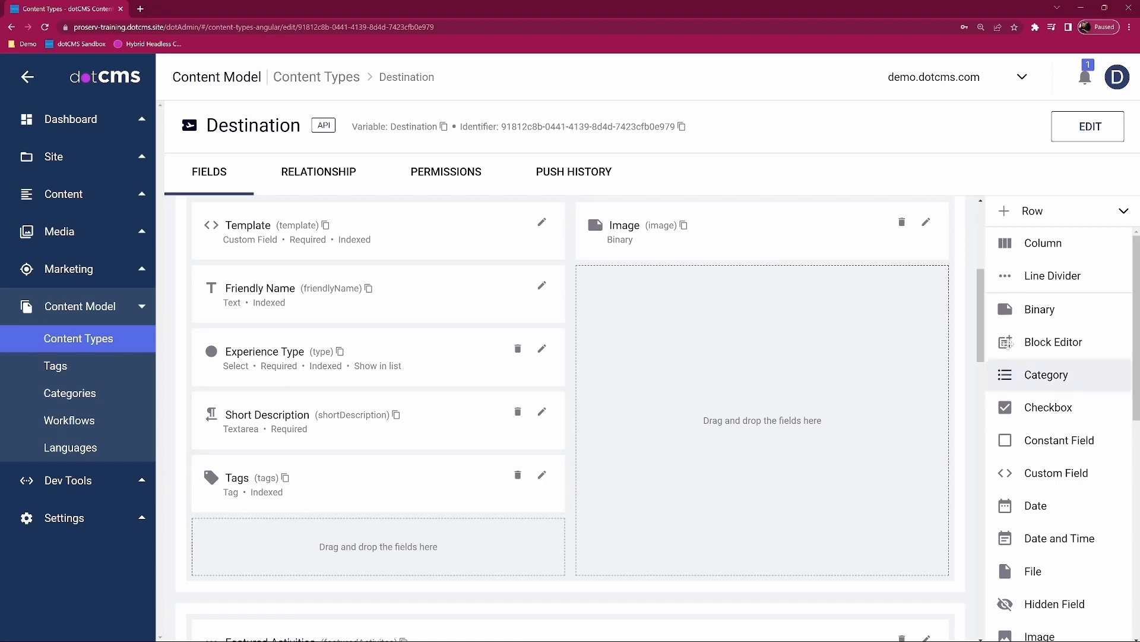
scroll(1049, 427, down, 5)
scroll(1049, 426, down, 3)
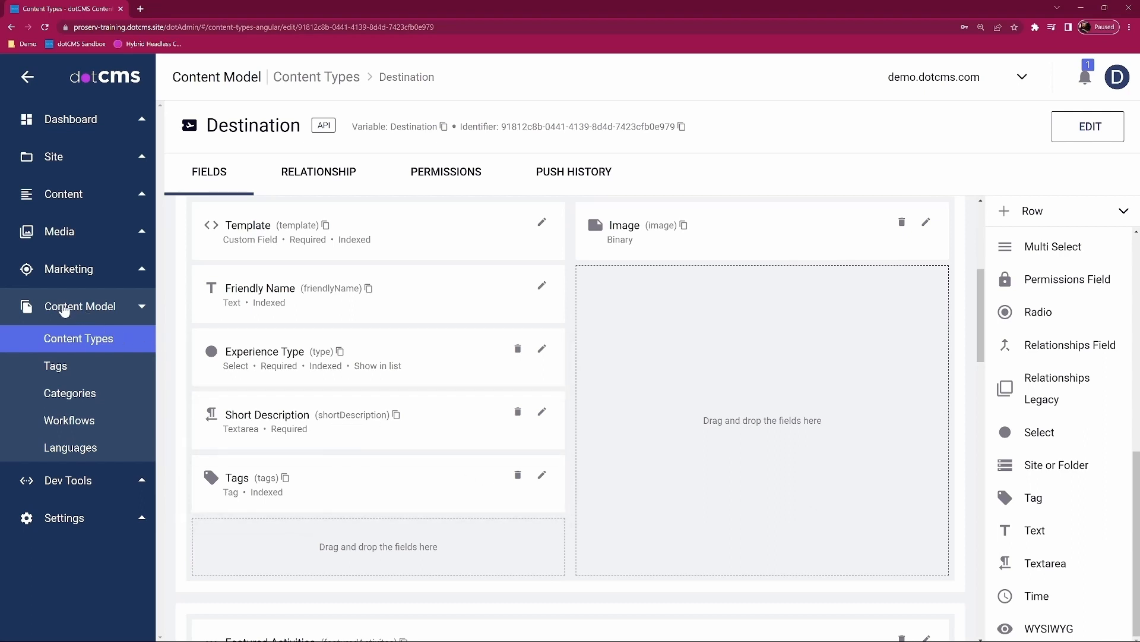
Add a tag named "Wildlife" for all sites to the content model's tags
click(63, 377)
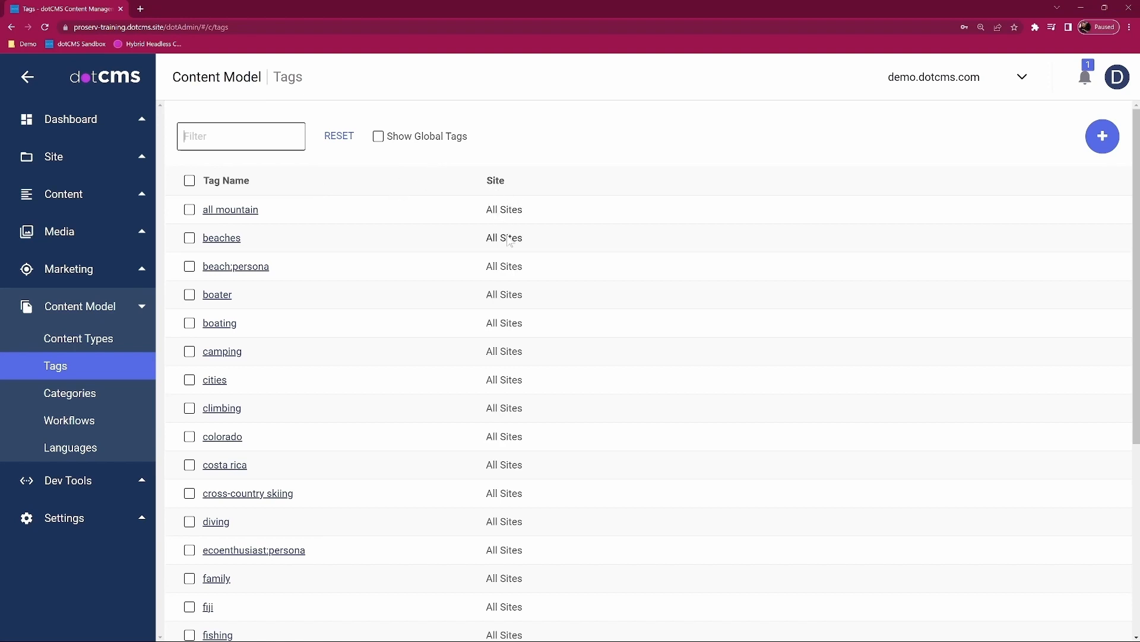
click(539, 406)
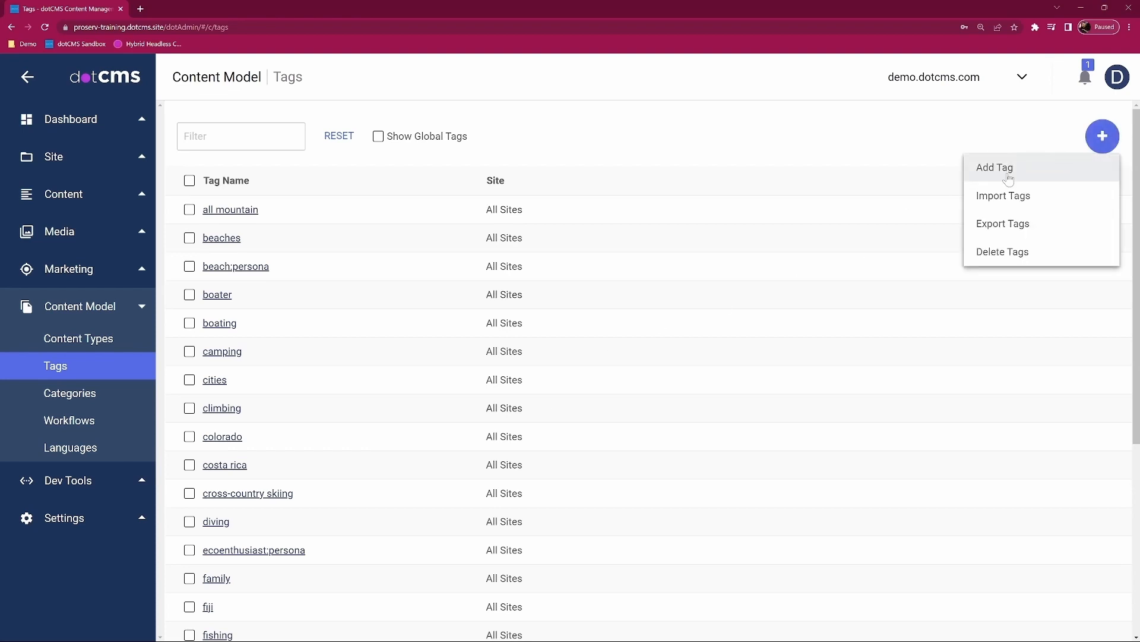
click(1004, 179)
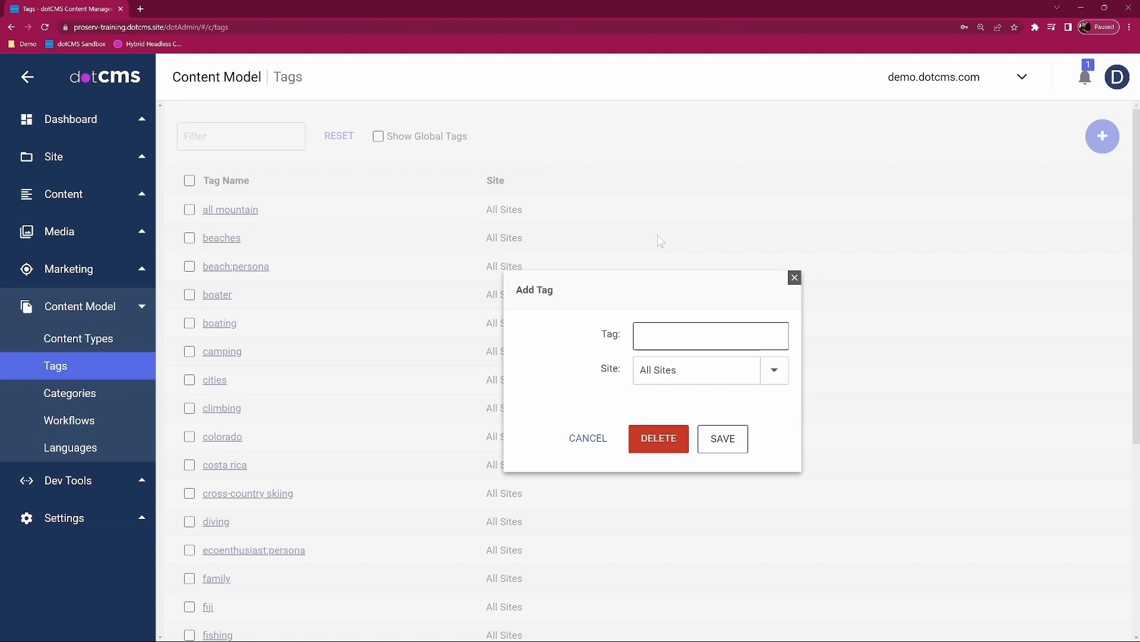
text(Wildlife)
click(726, 440)
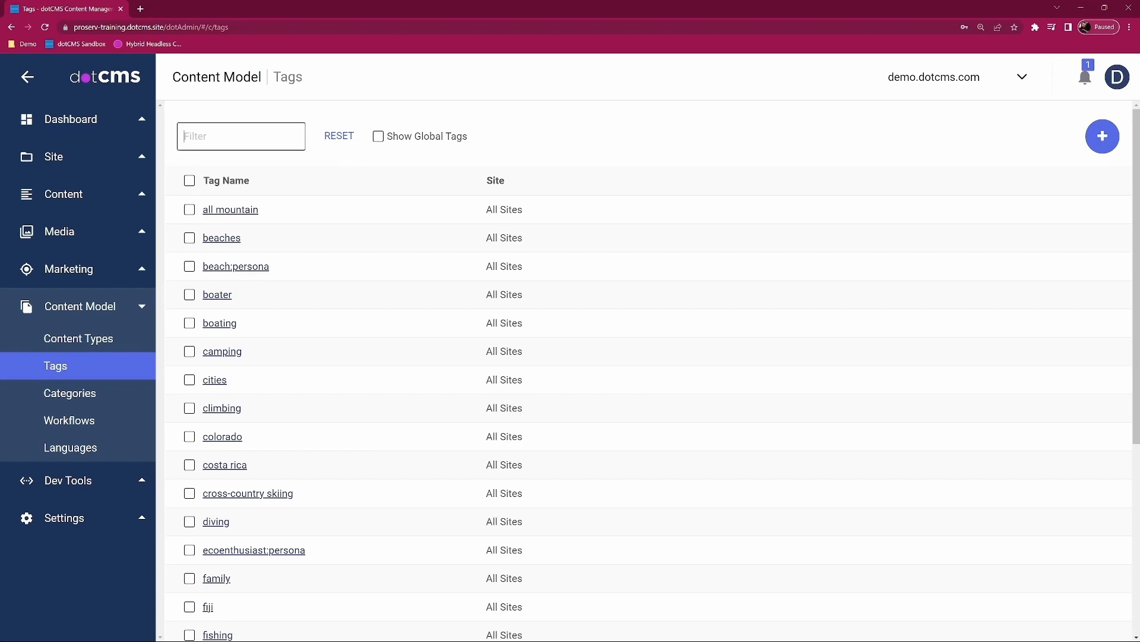
Look up tags matching "snowb", reset the tag filter, and open the categories
text(snowb)
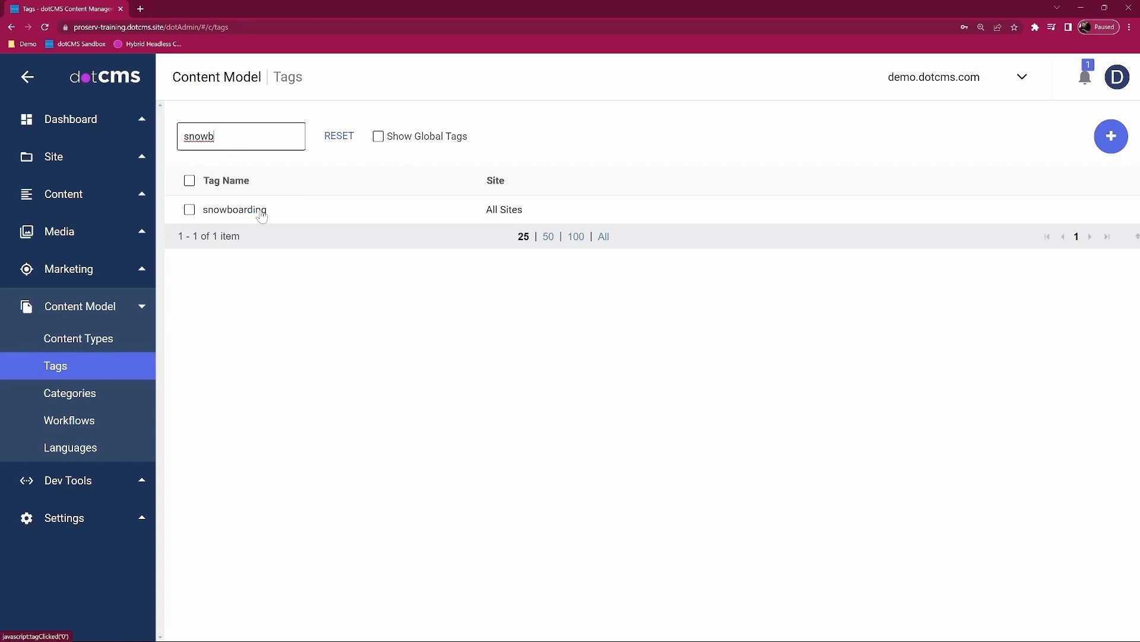
click(339, 135)
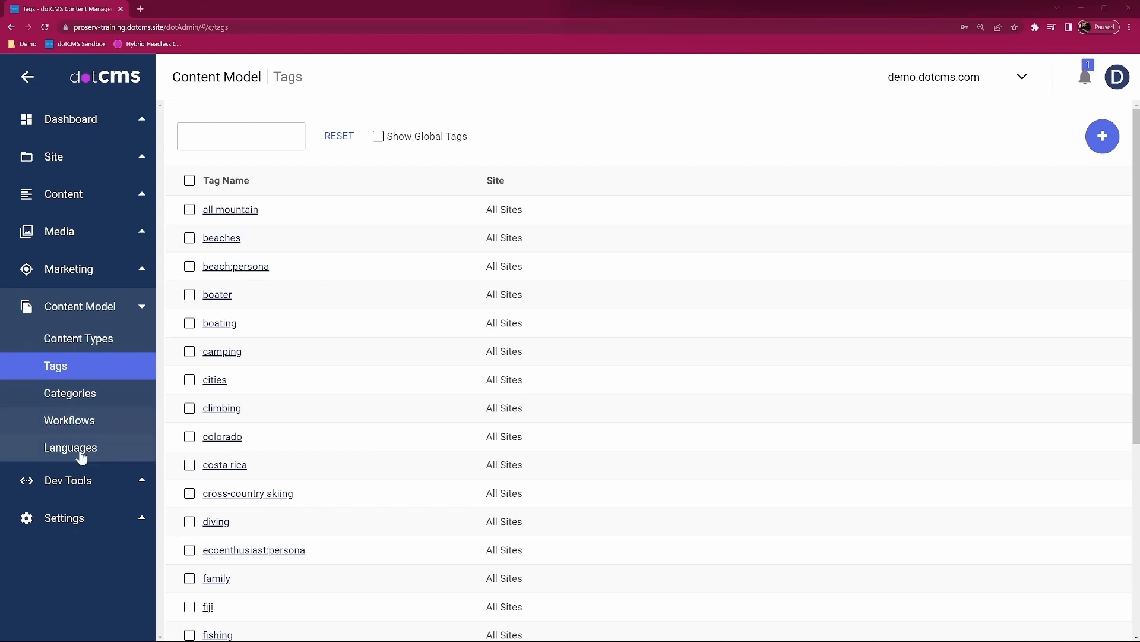
click(99, 402)
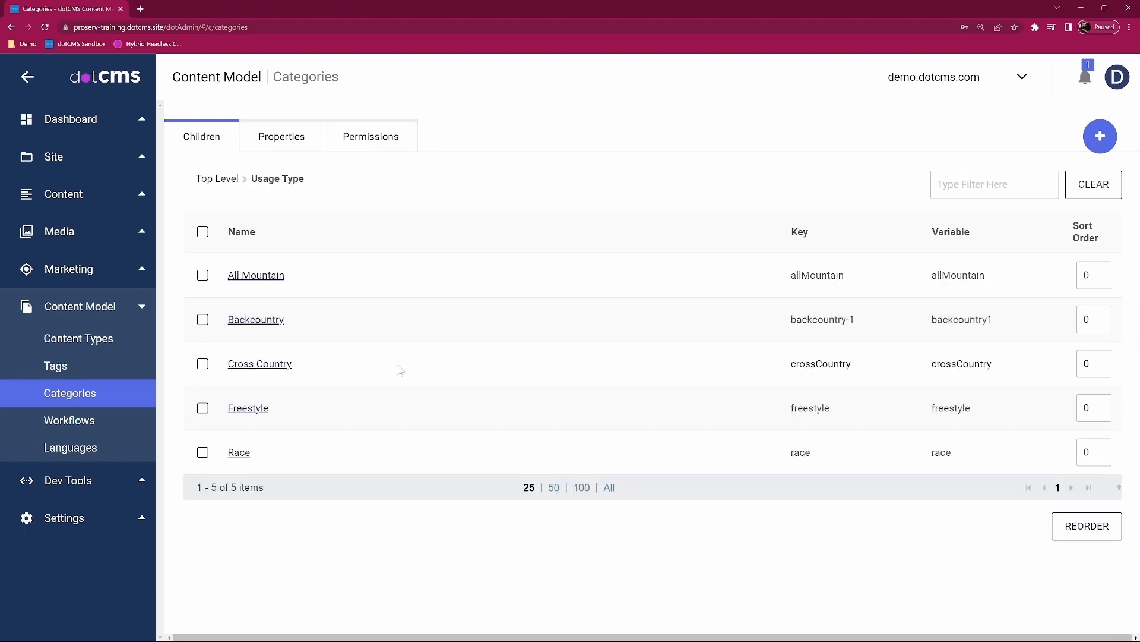
Open the Product content type and review the settings of its Category field, leaving them unsaved
click(92, 341)
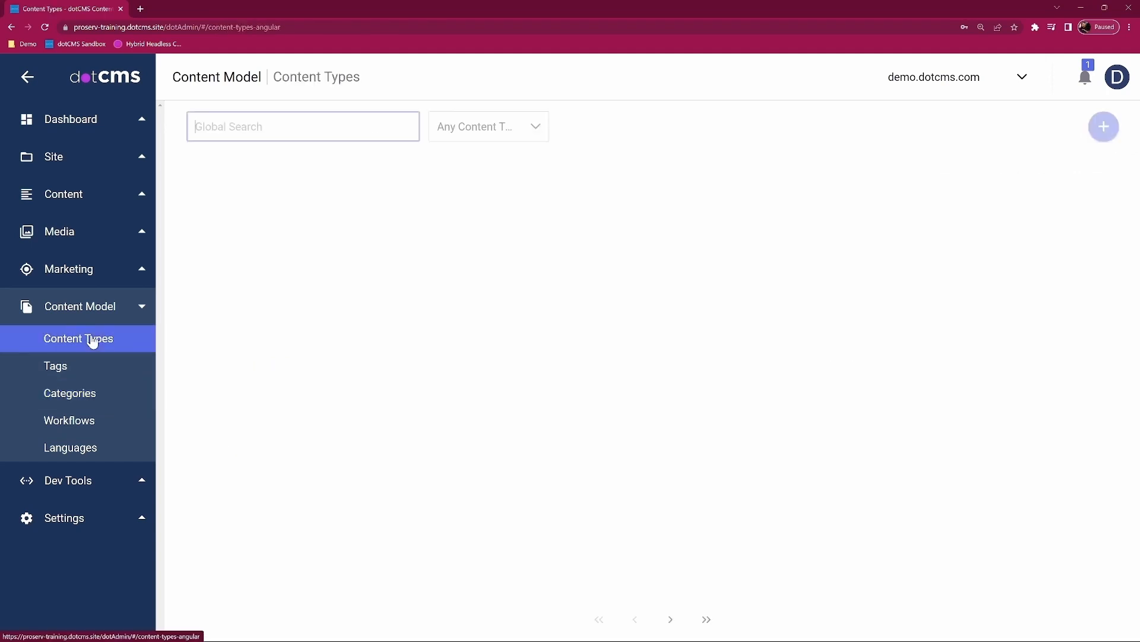
scroll(327, 399, down, 9)
scroll(290, 438, down, 7)
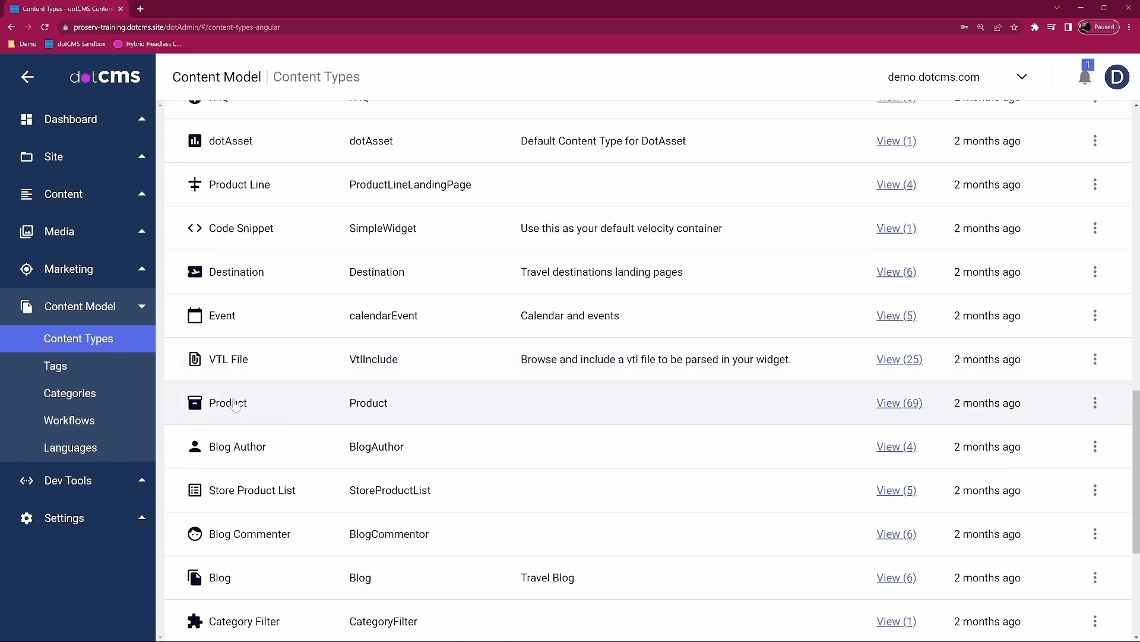
click(228, 402)
scroll(341, 443, down, 3)
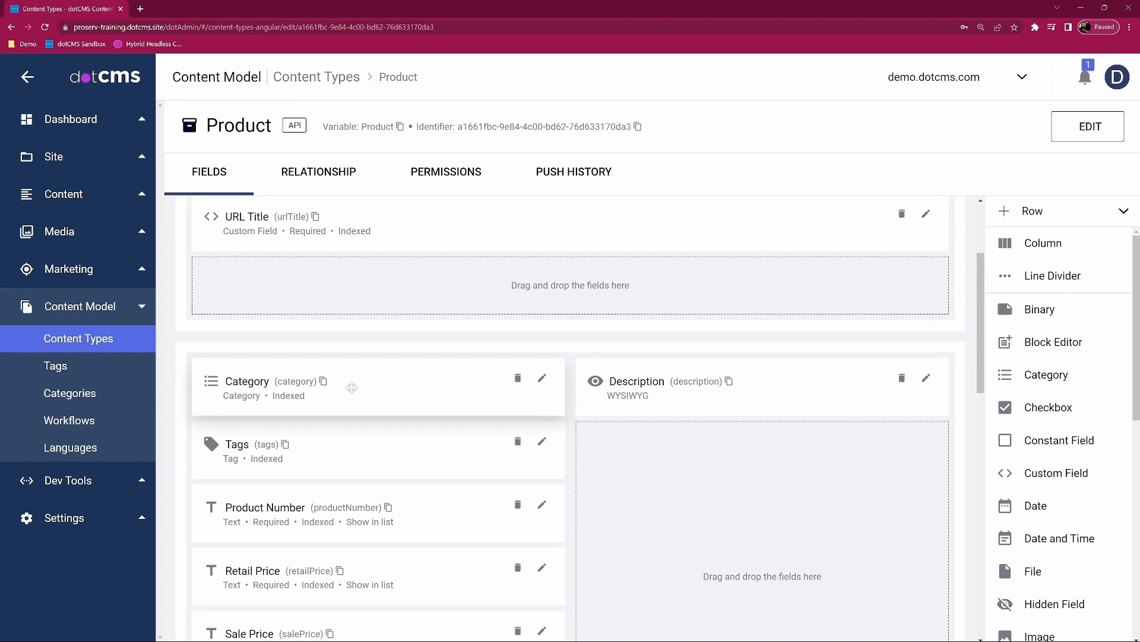
click(542, 379)
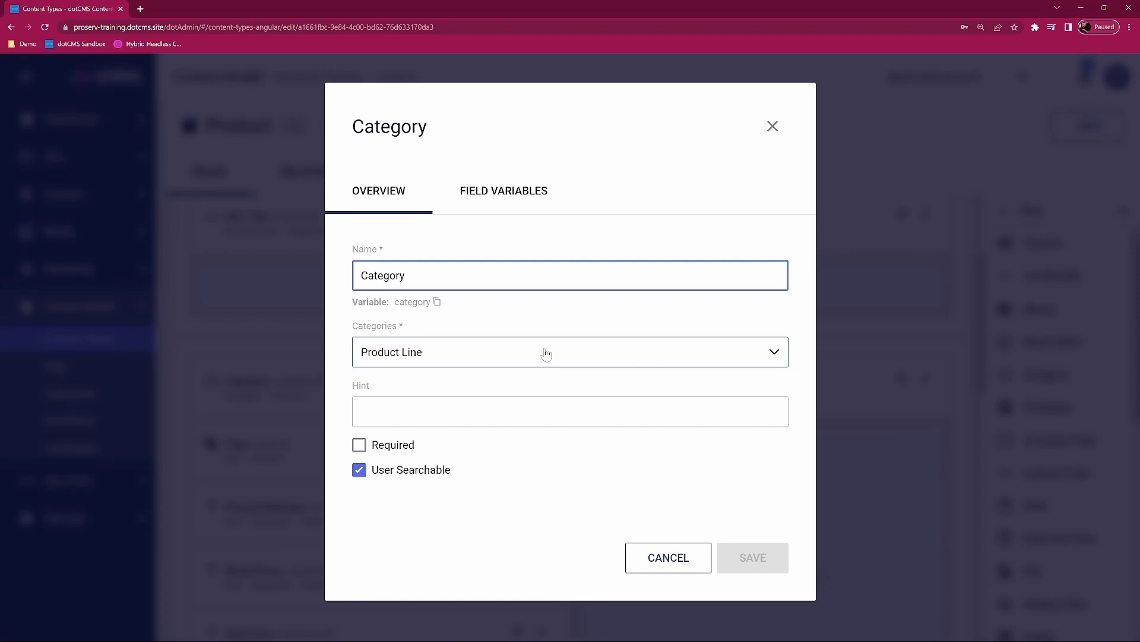
click(669, 559)
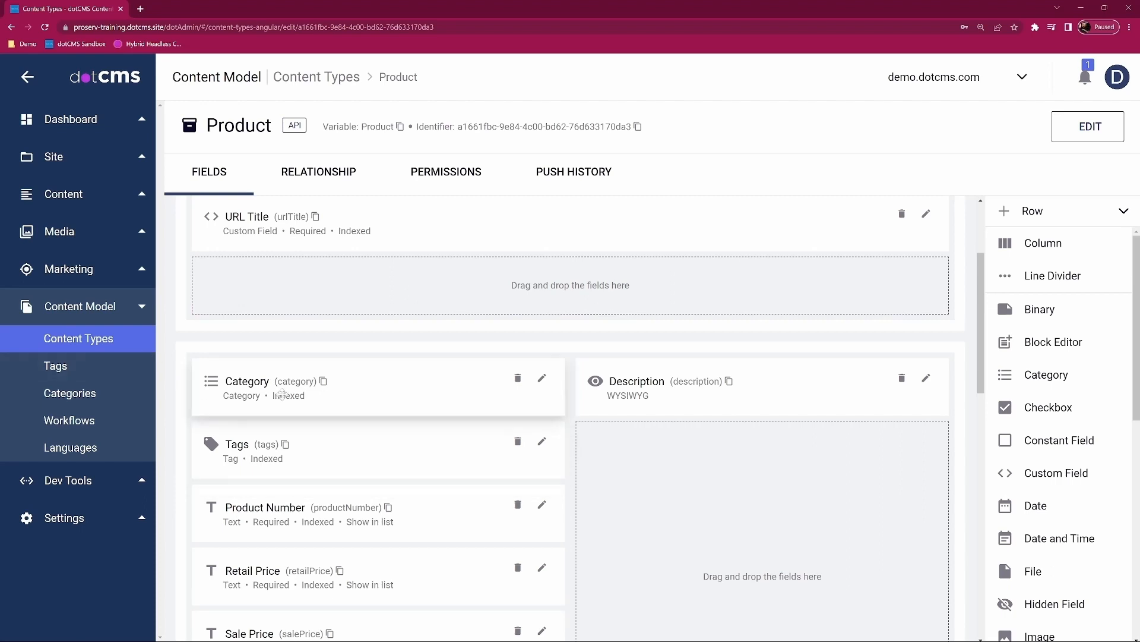
click(317, 80)
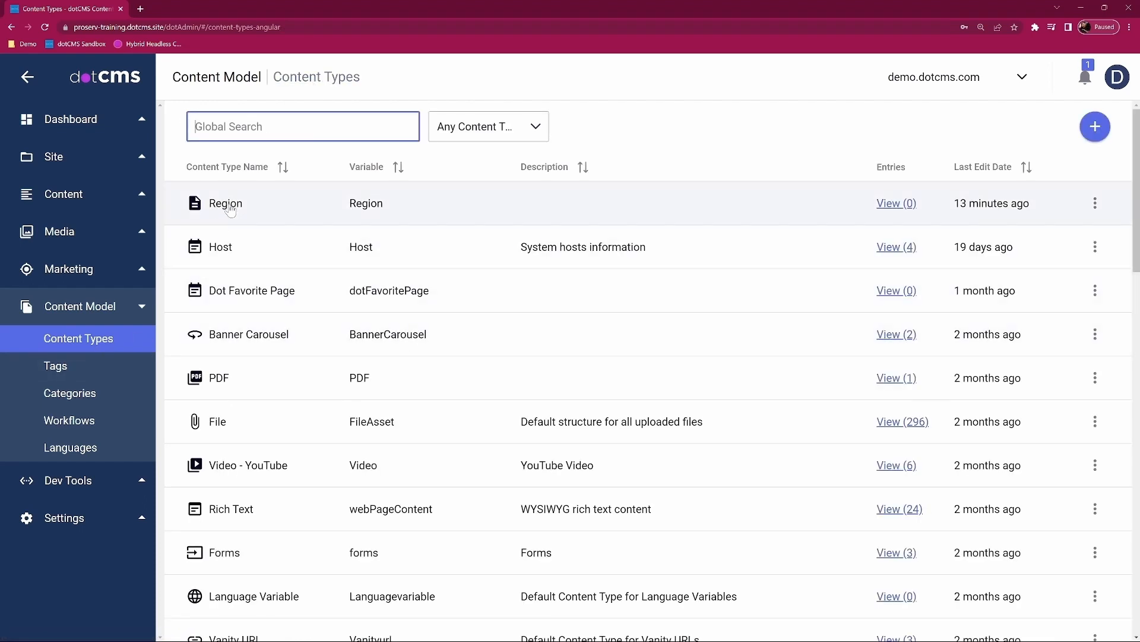
click(229, 209)
scroll(416, 402, down, 2)
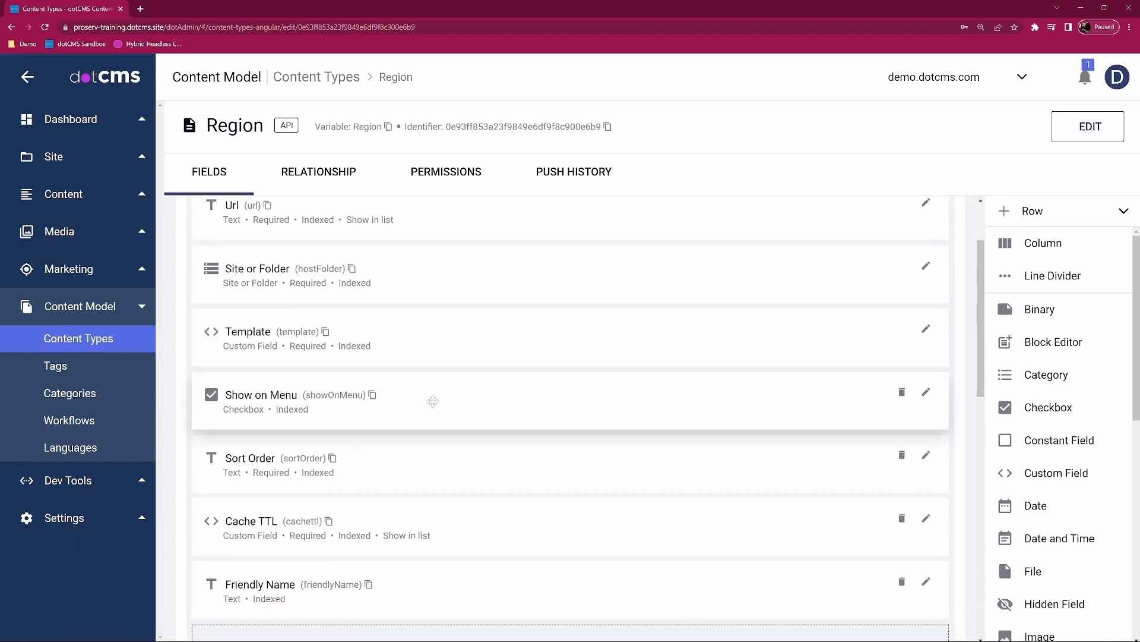
scroll(432, 401, down, 2)
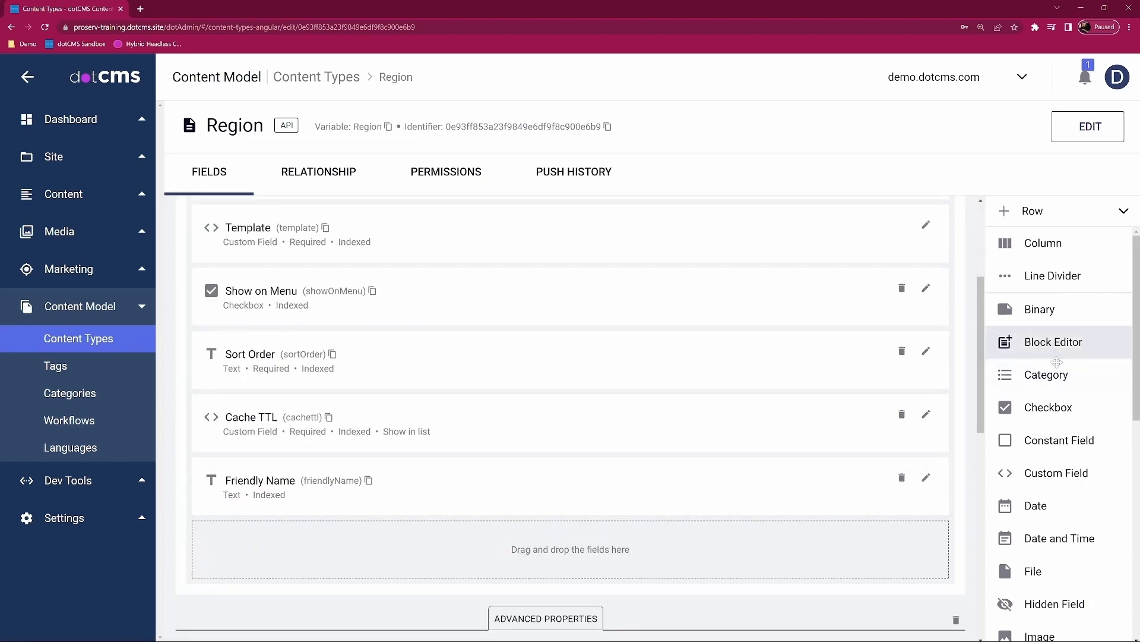
drag(1062, 375, 483, 544)
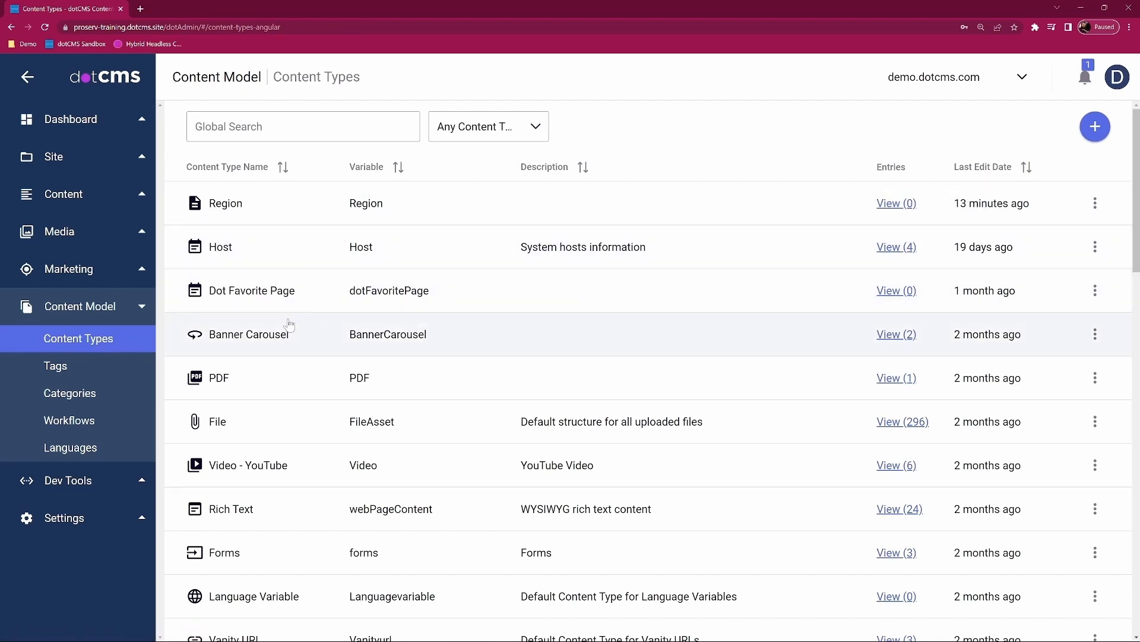
Try to add a Category field below the Image field in the Destination content type
scroll(265, 370, down, 1)
scroll(265, 370, down, 8)
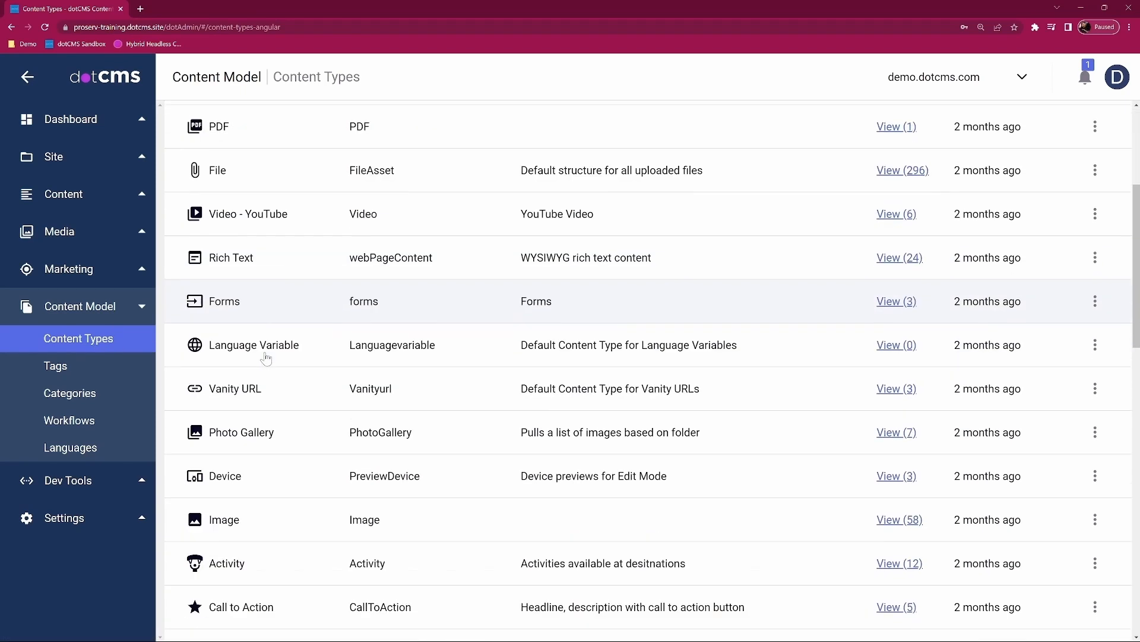
scroll(264, 399, down, 4)
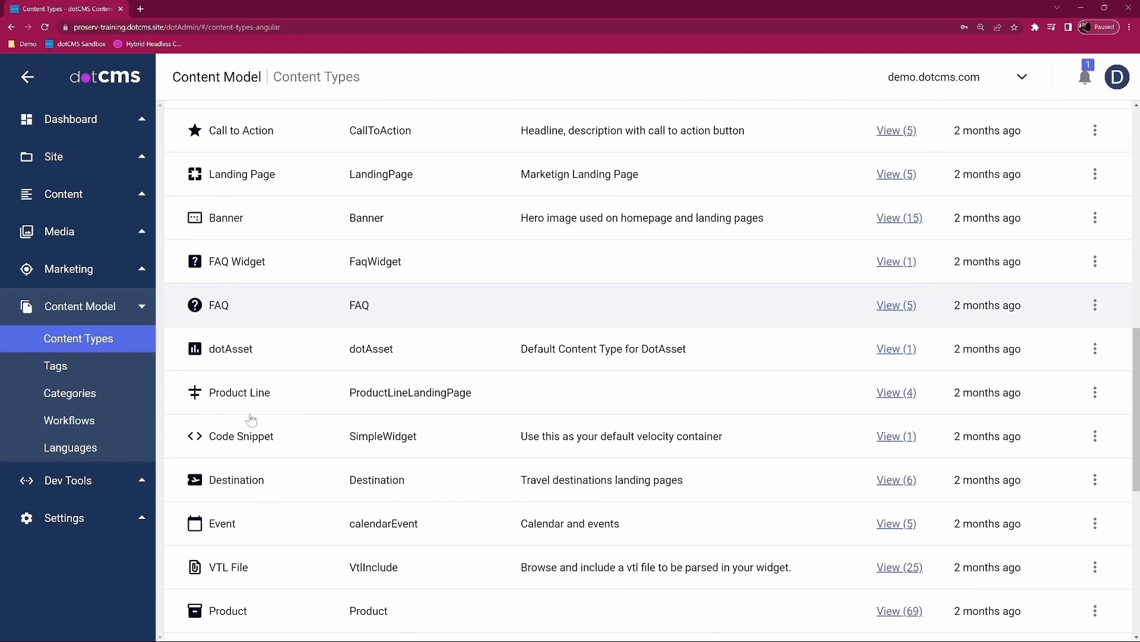
click(247, 428)
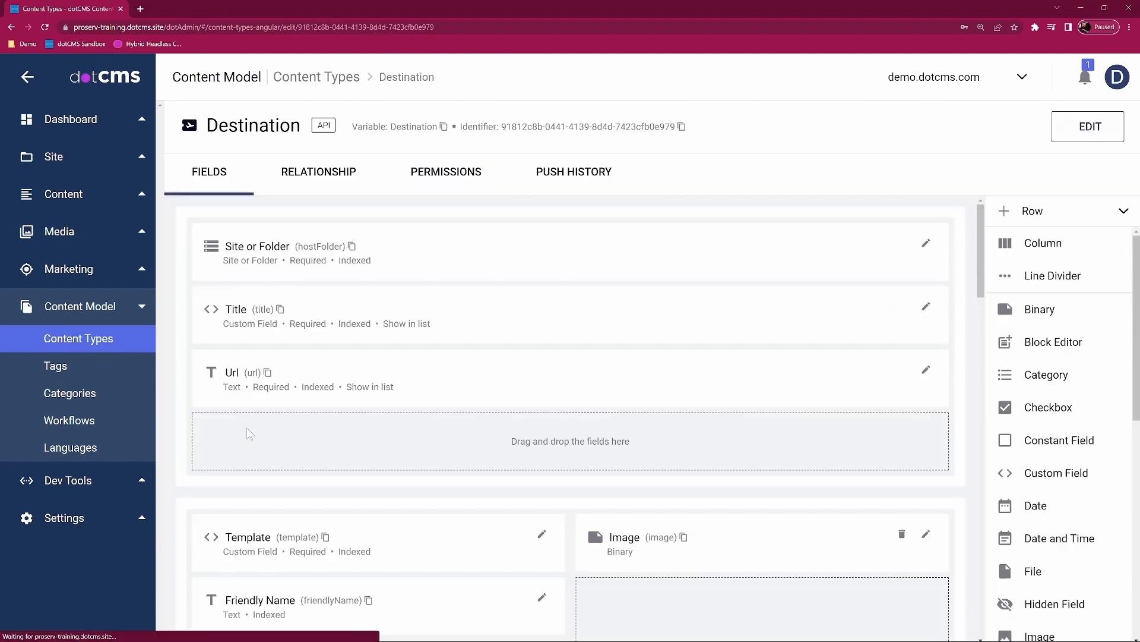
scroll(368, 443, down, 4)
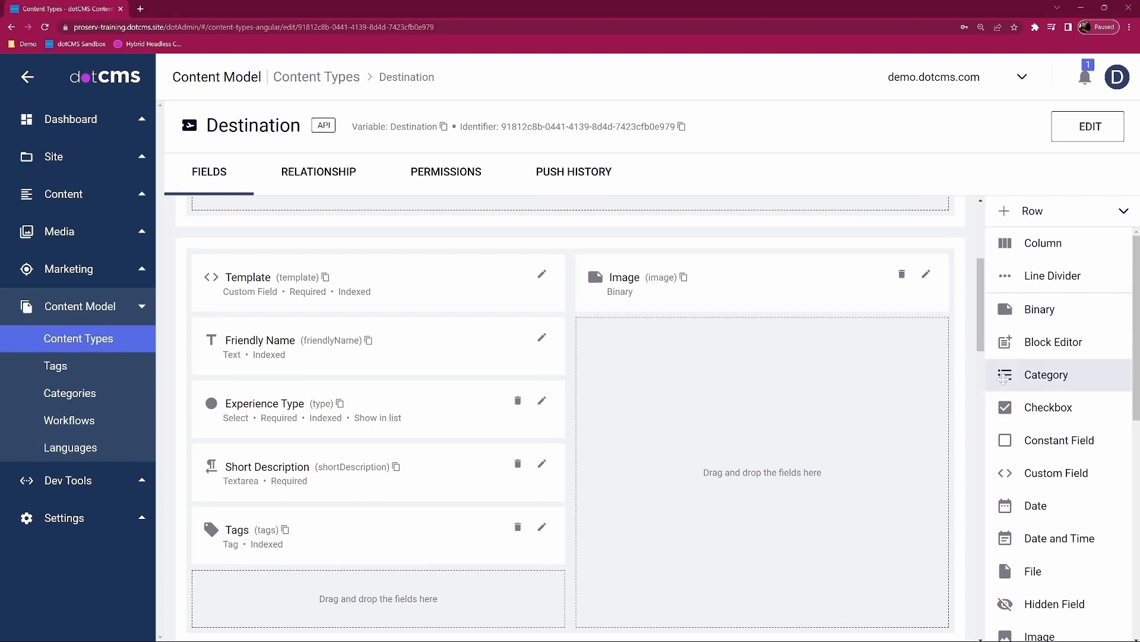
drag(1013, 384, 781, 372)
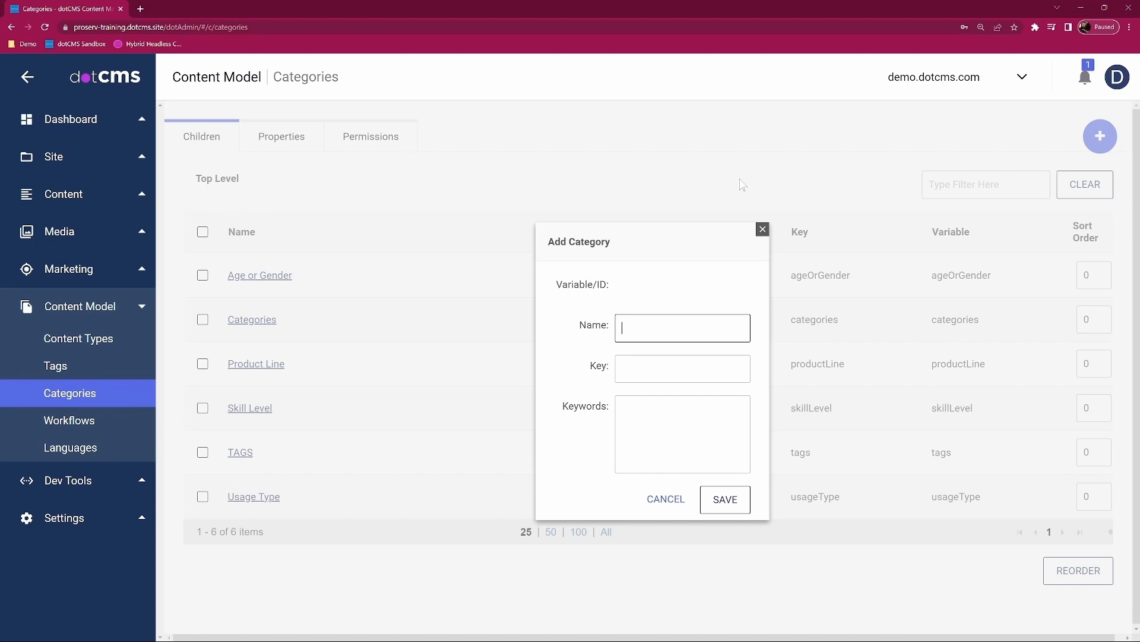
Add a top-level category named "Type of Stay" with the key "typeofstay", and close the category form
text(Type O)
key(BackSpace)
text(of Stay)
key(Tab)
text(typeofstay)
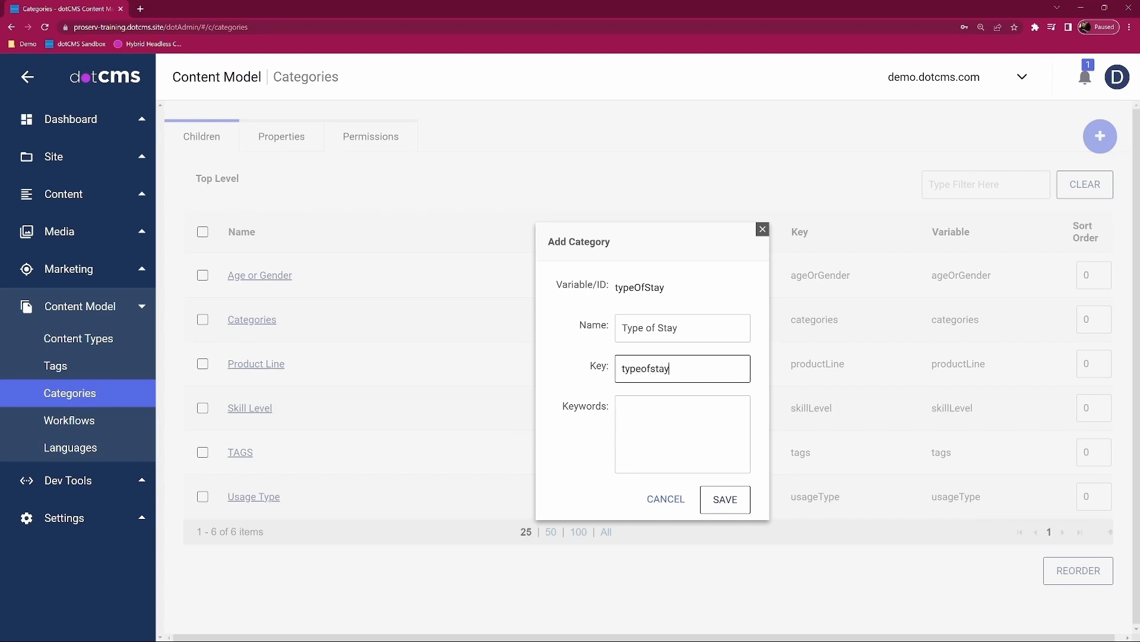
key(Tab)
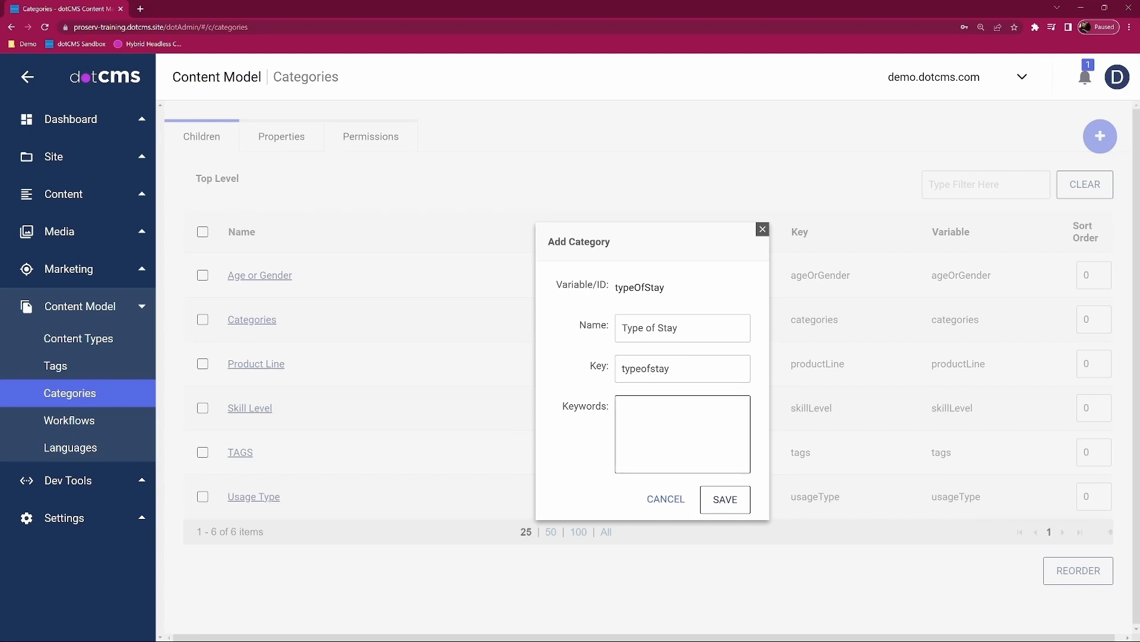
click(726, 498)
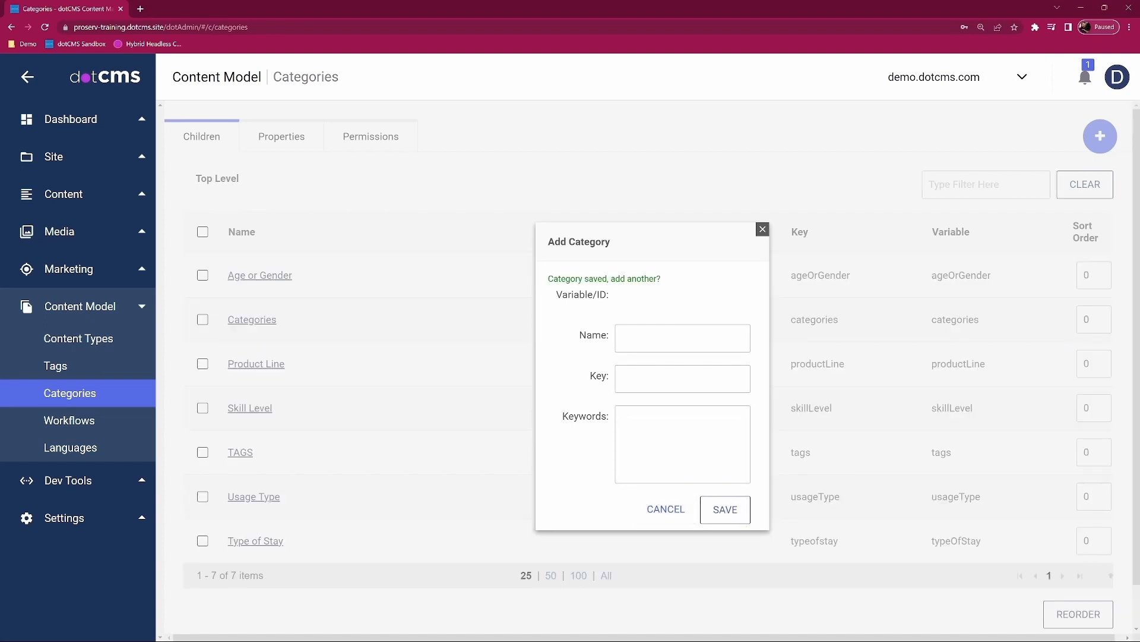
click(666, 509)
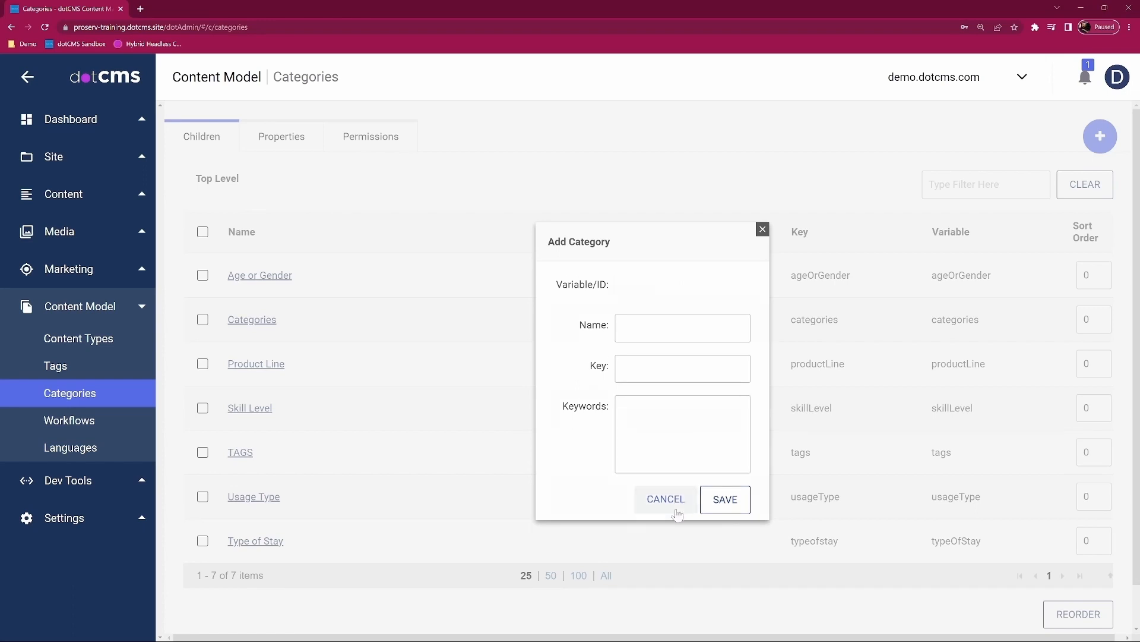
Add a child category named "Resort" with the key "resort" under the Type of Stay category
click(267, 540)
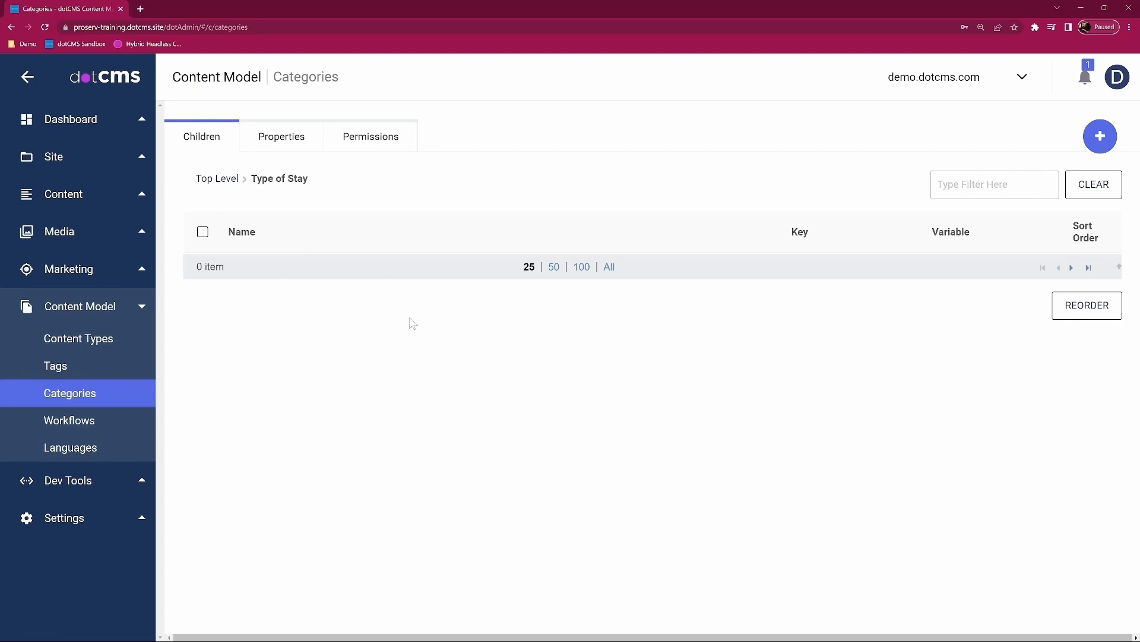
click(220, 178)
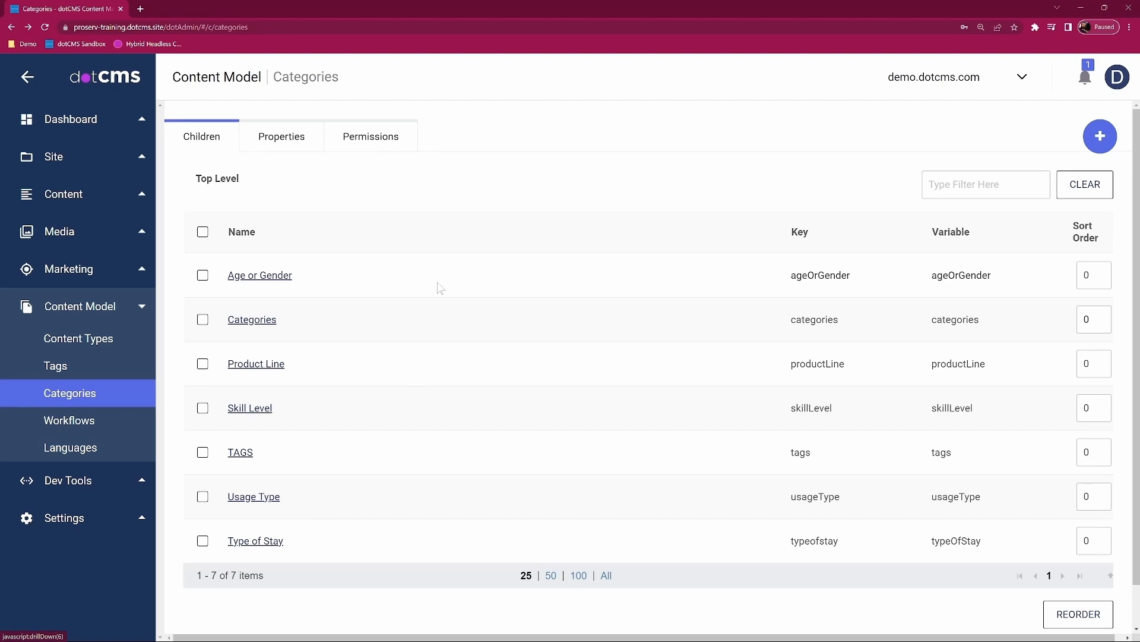
click(270, 541)
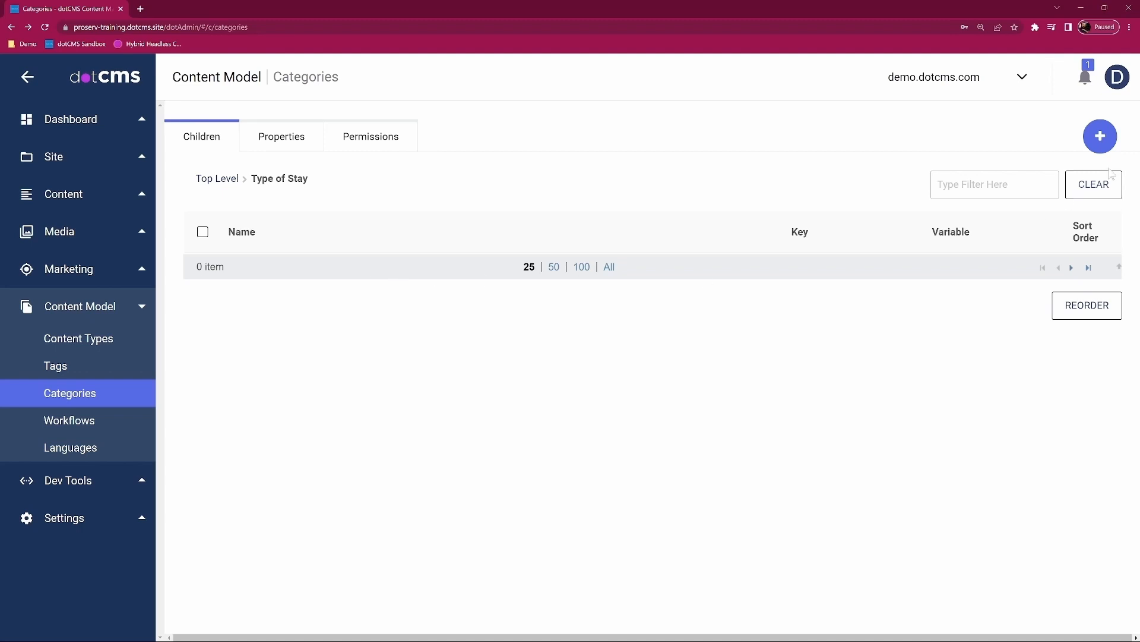
click(1102, 142)
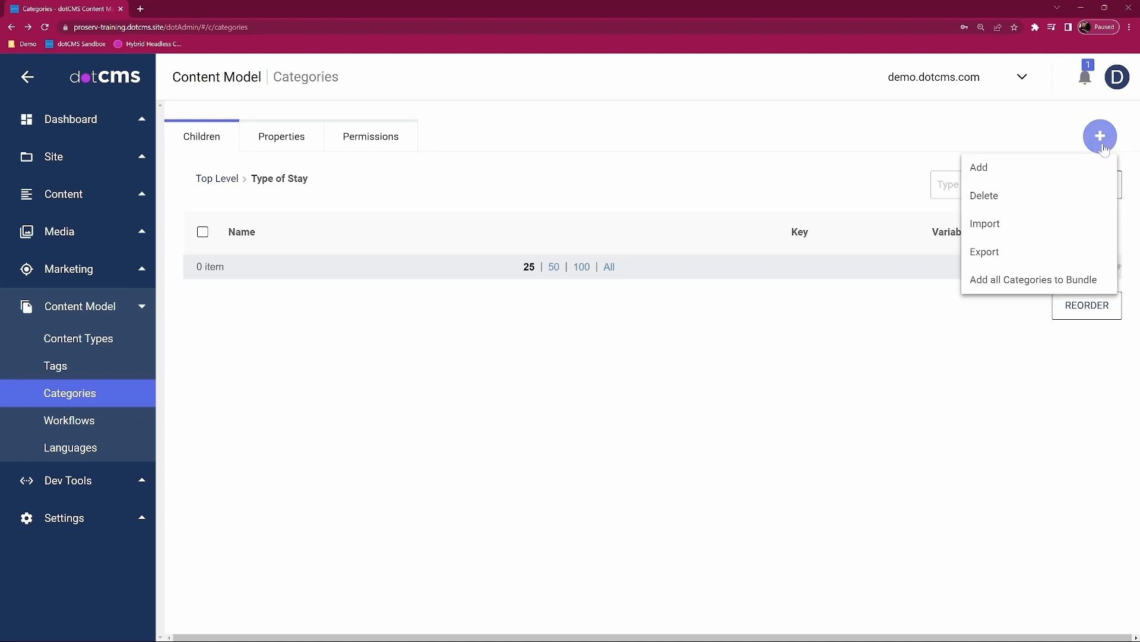
click(981, 173)
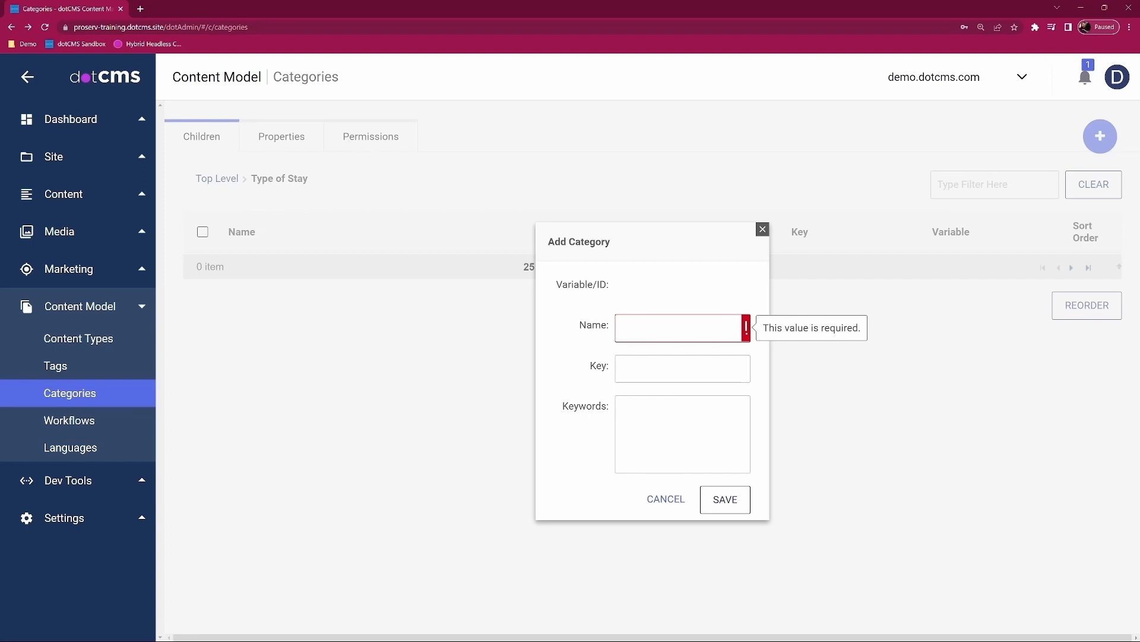
text(Resort)
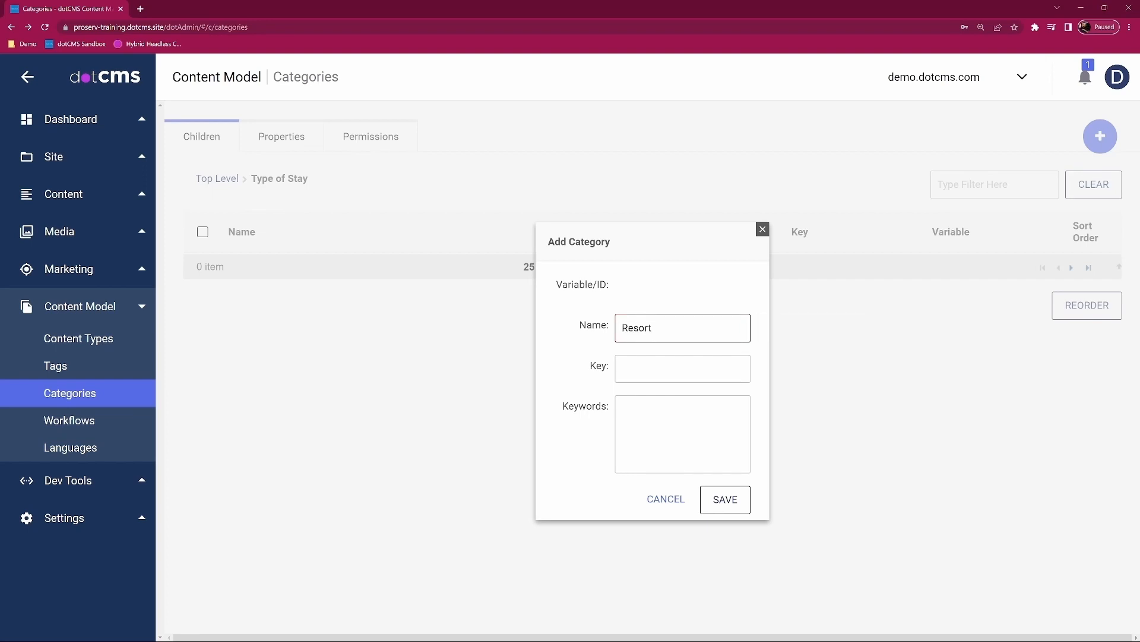
click(622, 369)
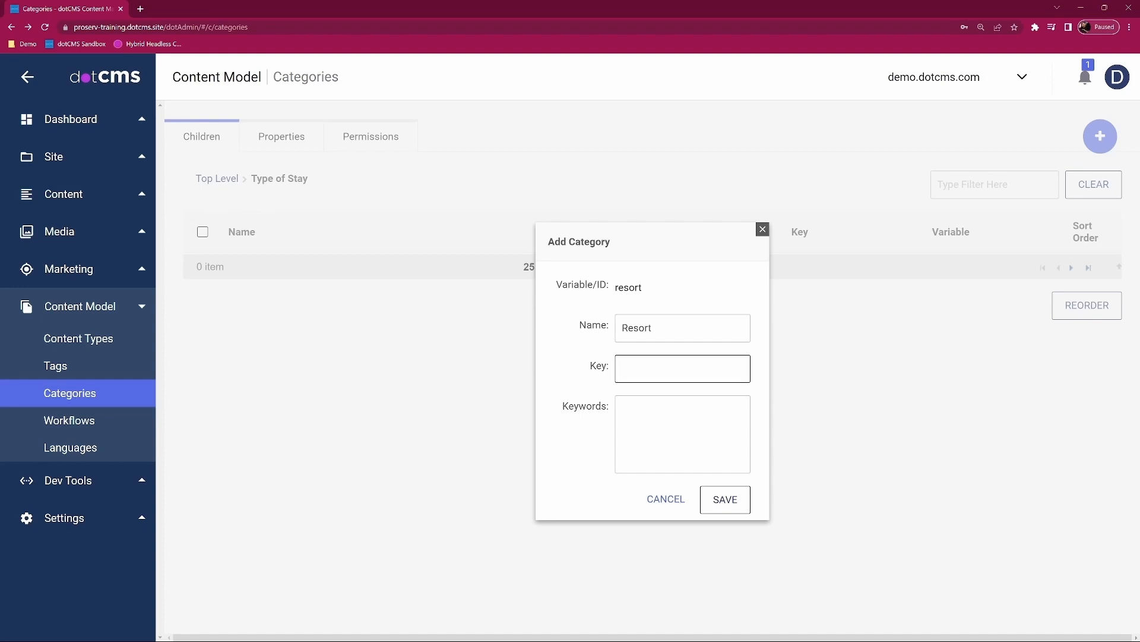
text(resort)
click(600, 455)
click(630, 453)
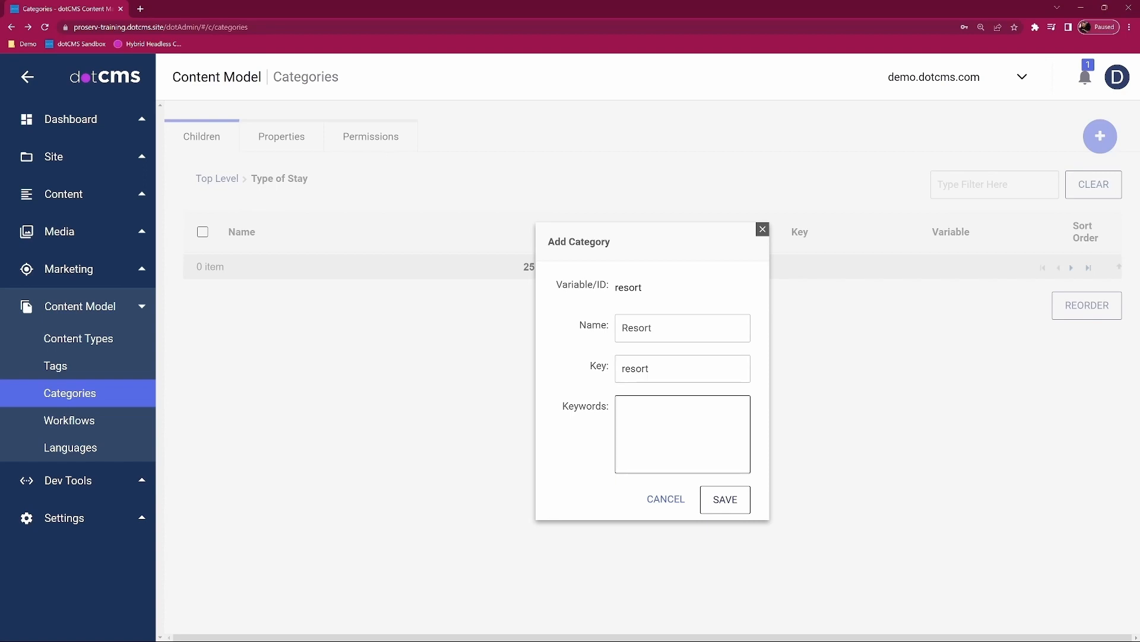
click(730, 494)
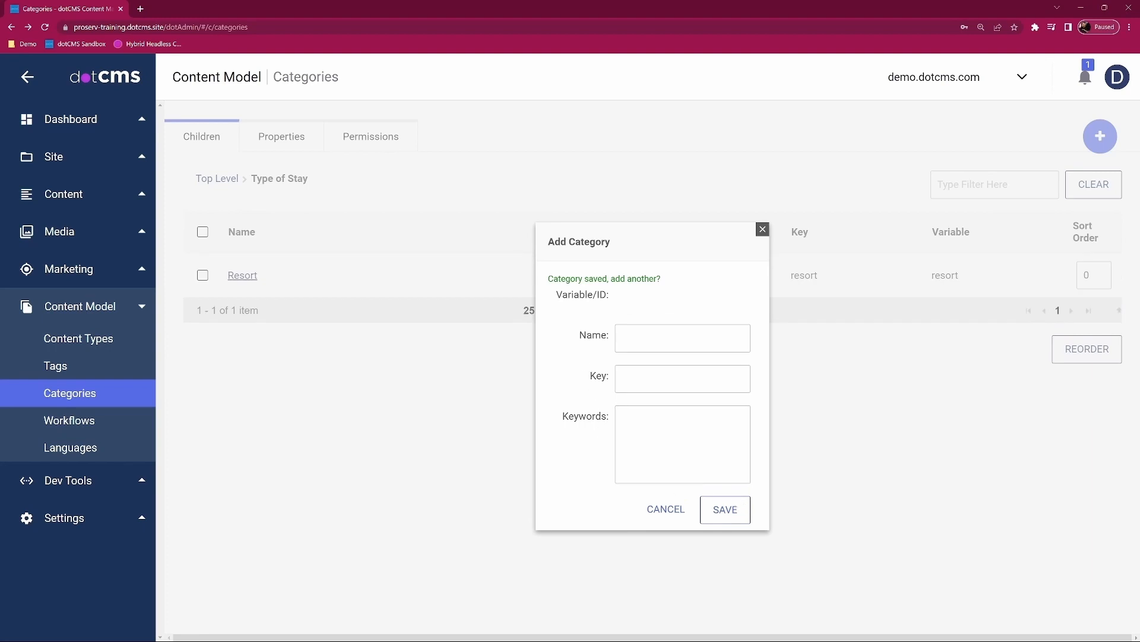
Add another Type of Stay child category named "Hotel" with the key "hotel"
click(682, 337)
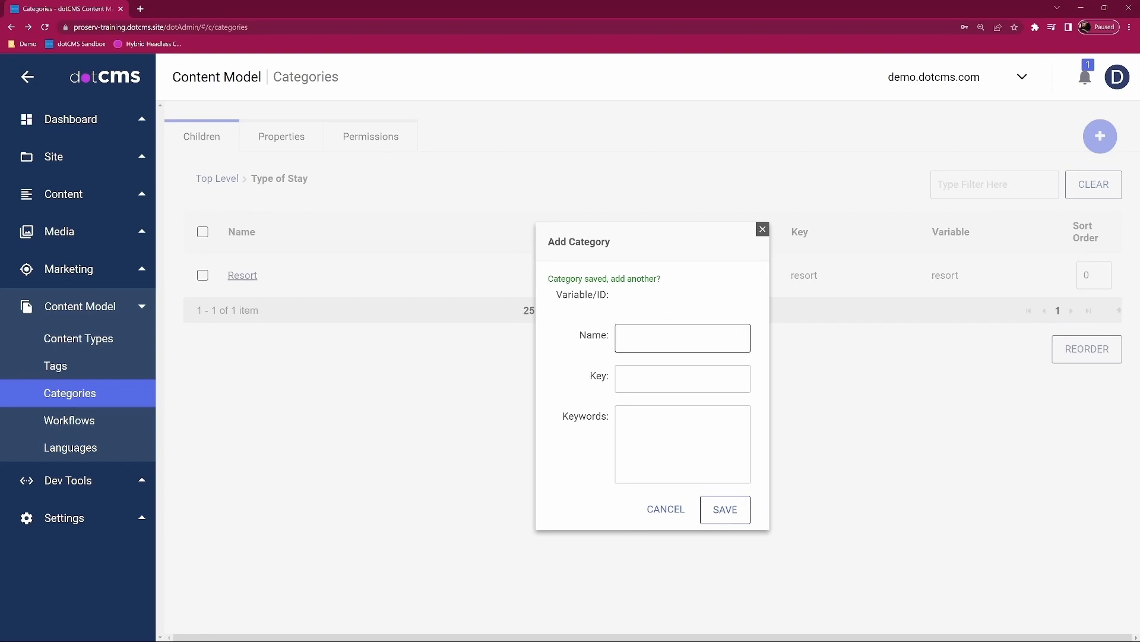
text(Hotel)
key(Tab)
text(hotel)
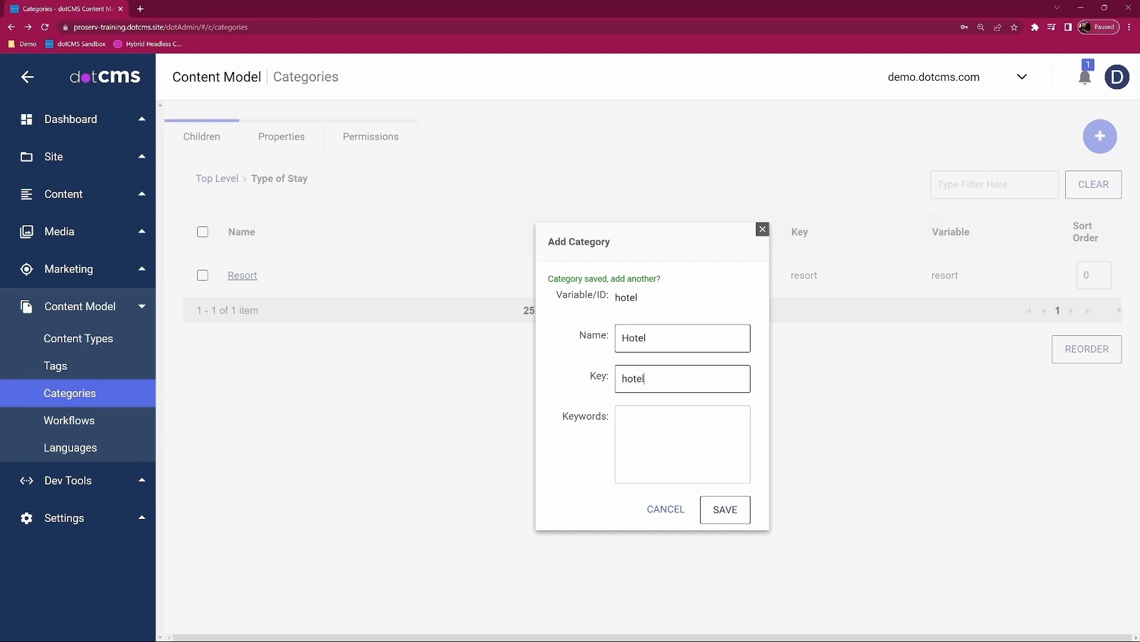
click(727, 510)
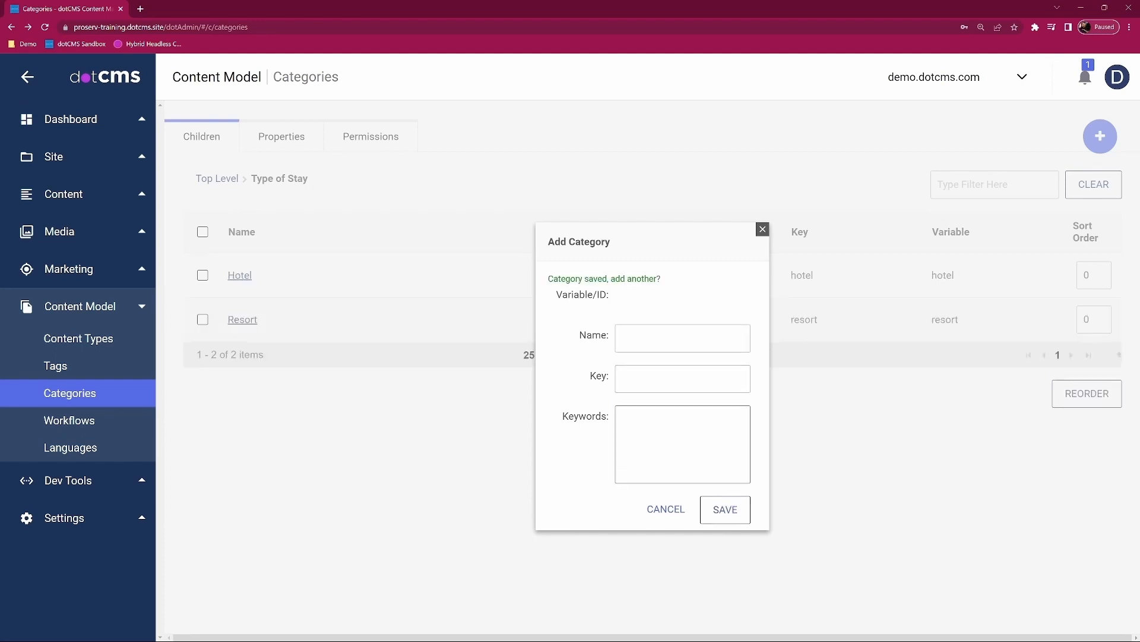
Add a third Type of Stay child category named "Hostel" with the key "hostel"
text(Hostel)
key(Tab)
text(hostel)
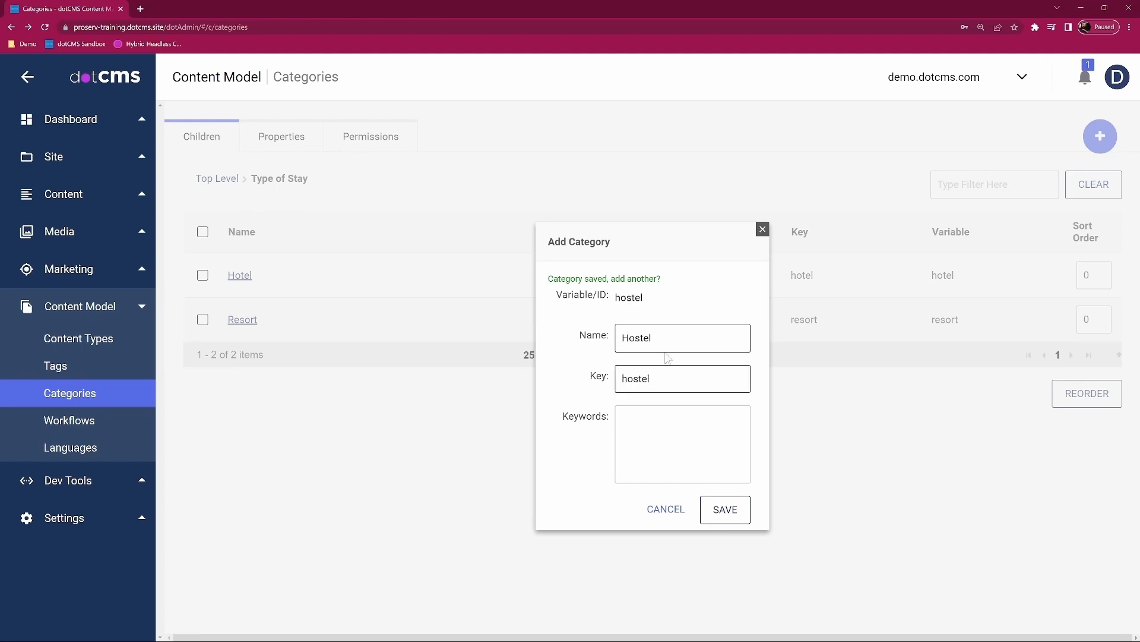
click(740, 514)
Add a child category named "Private Rental" with the key "privaterental" under Type of Stay, and close the category form
text(Private Rental)
key(Tab)
text(privaterental)
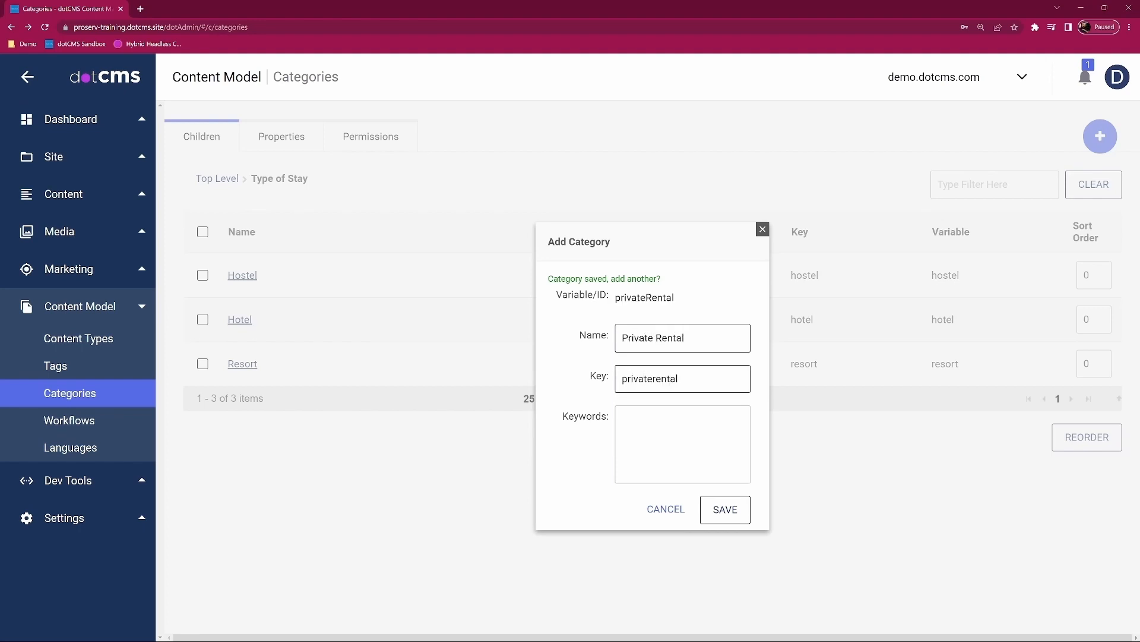
click(726, 509)
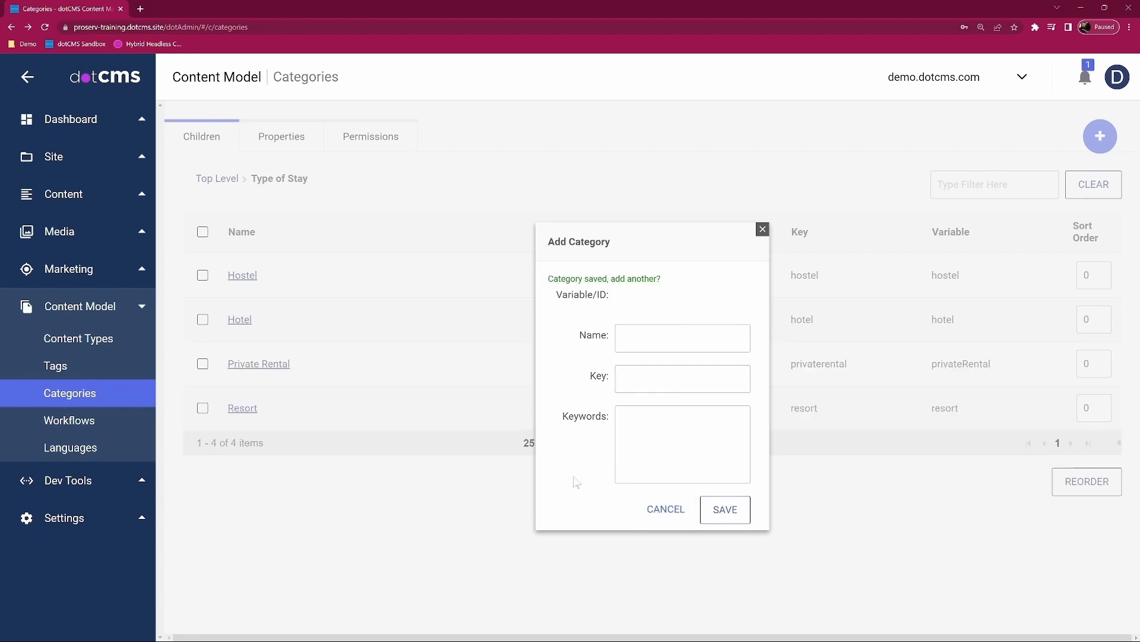
click(666, 499)
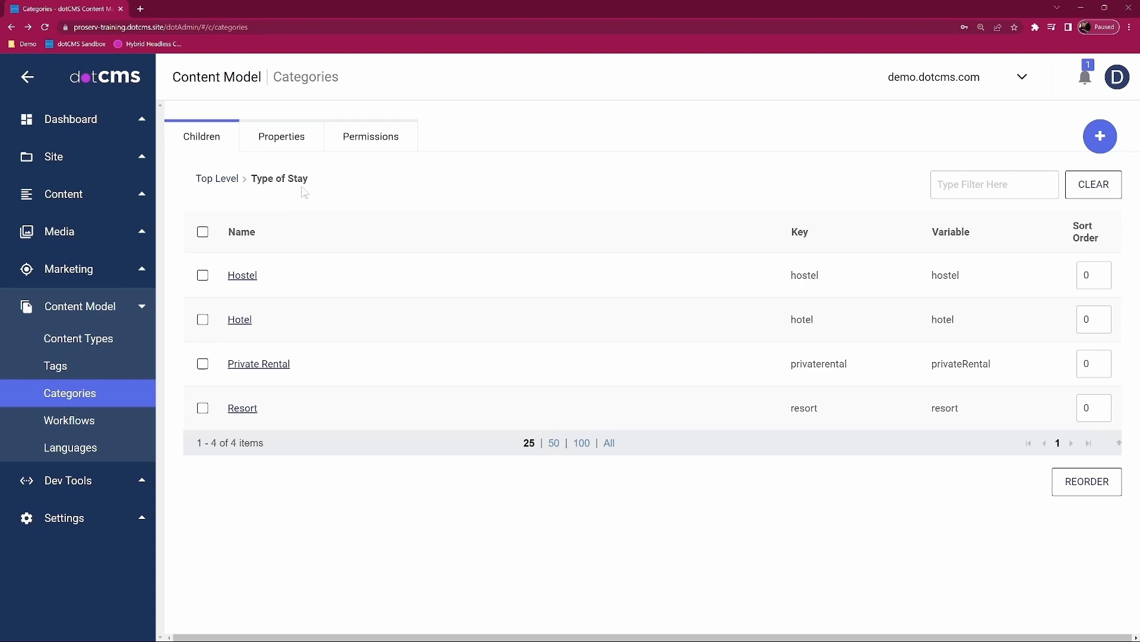
Open the Destination content type and place a new Category field below its Image field
click(104, 340)
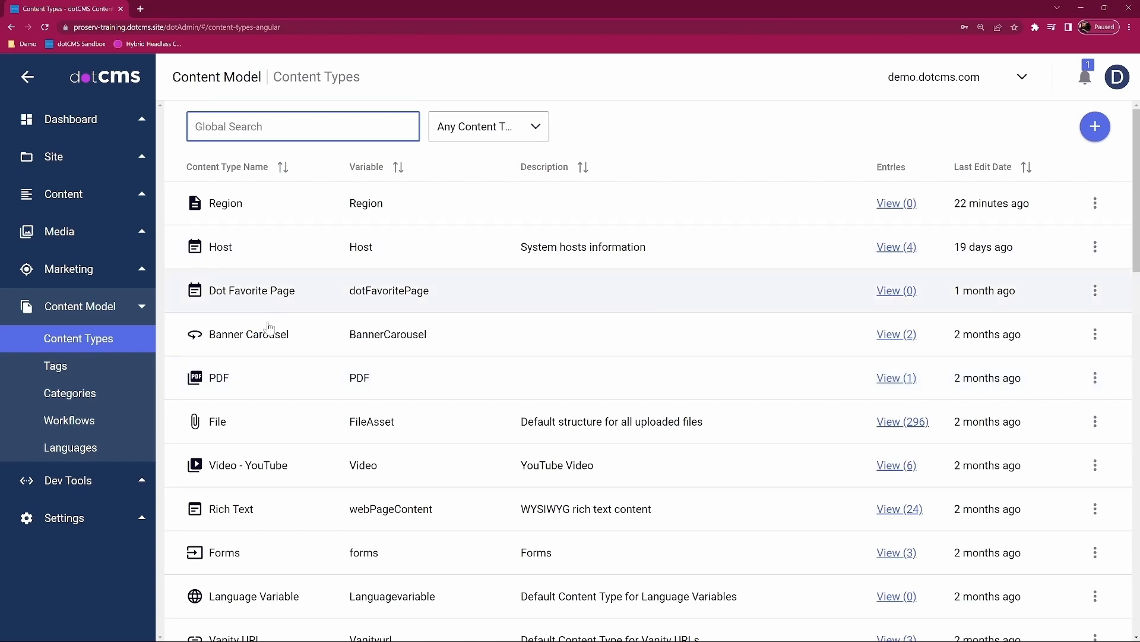
scroll(283, 424, down, 6)
scroll(284, 422, down, 8)
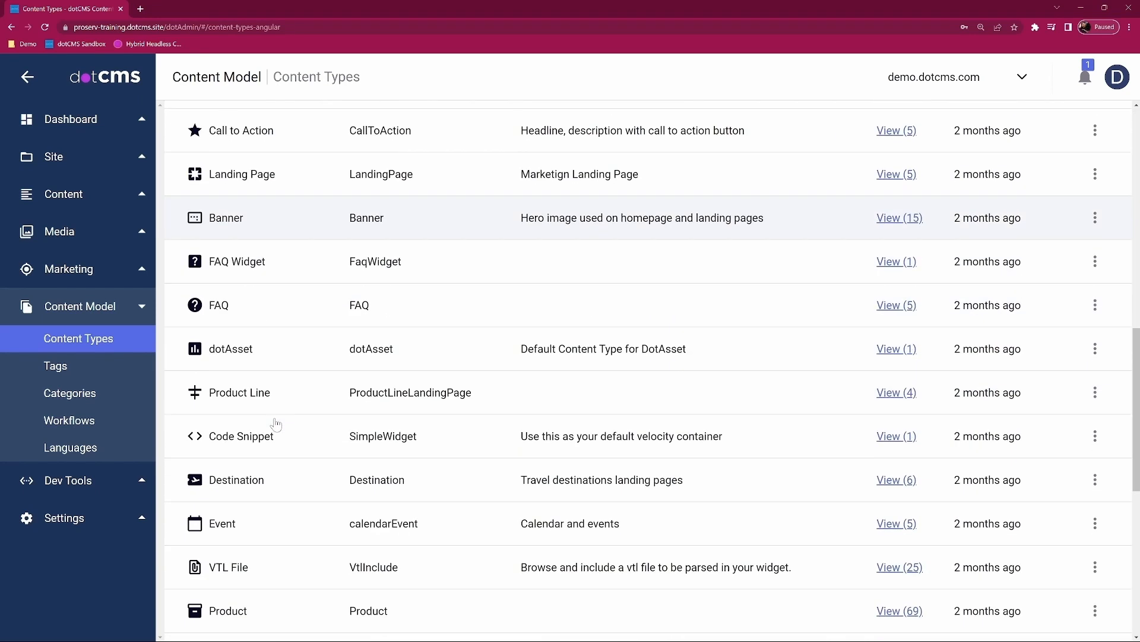
click(248, 377)
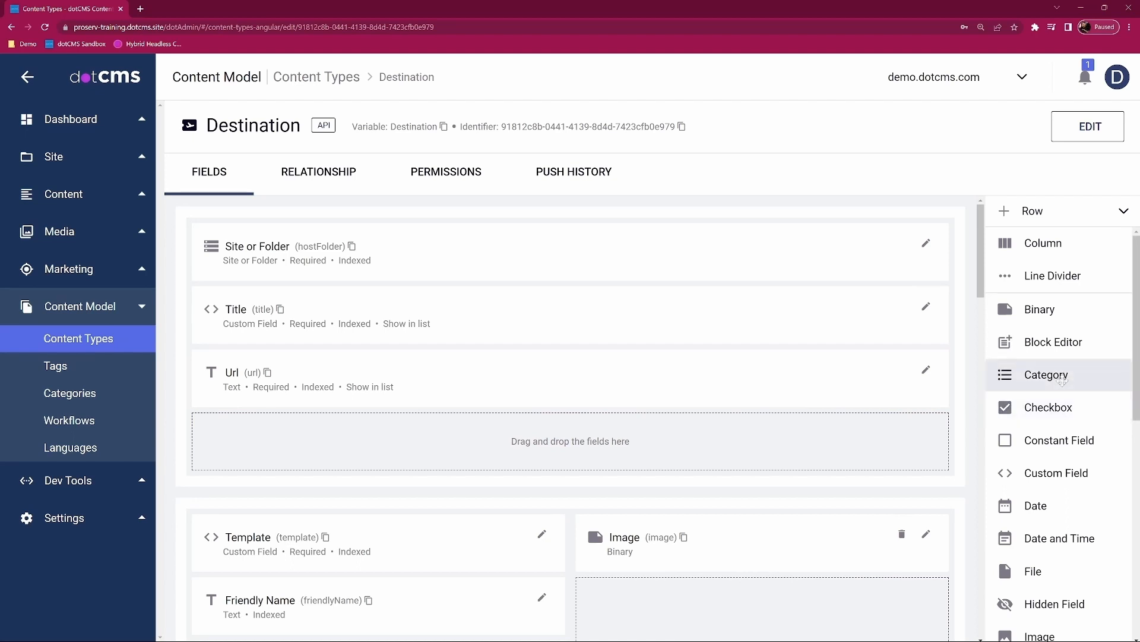
scroll(1033, 357, down, 5)
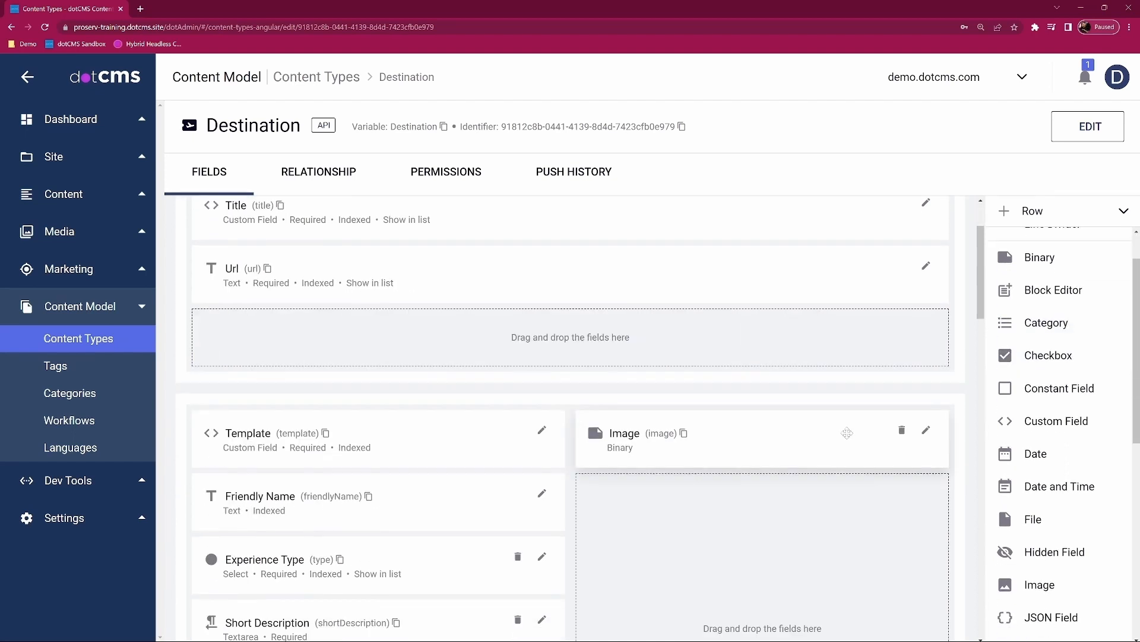
drag(996, 342, 772, 392)
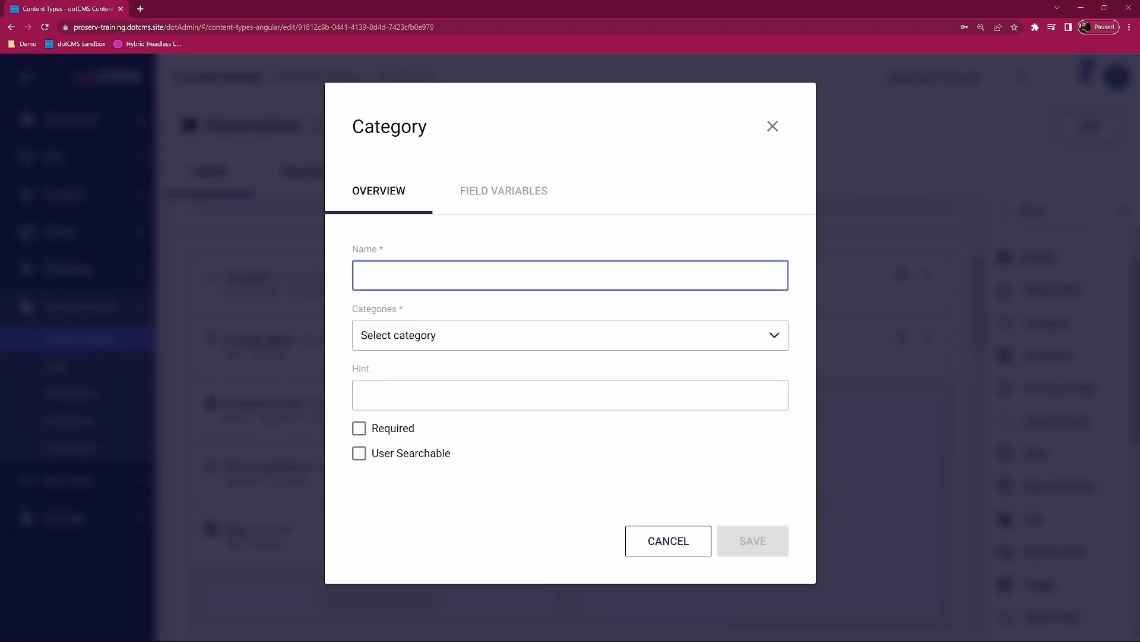
Name the Category field "Type of Stay", assign it the Type of Stay category, make it user searchable, and save it
text(Type of Stay)
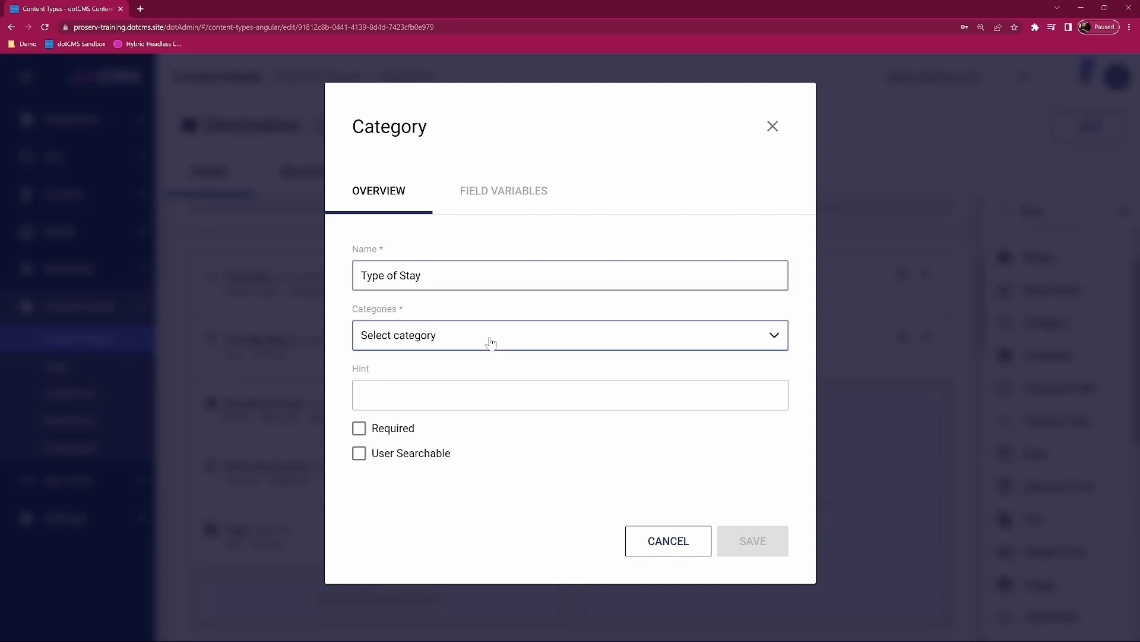
click(491, 341)
click(428, 539)
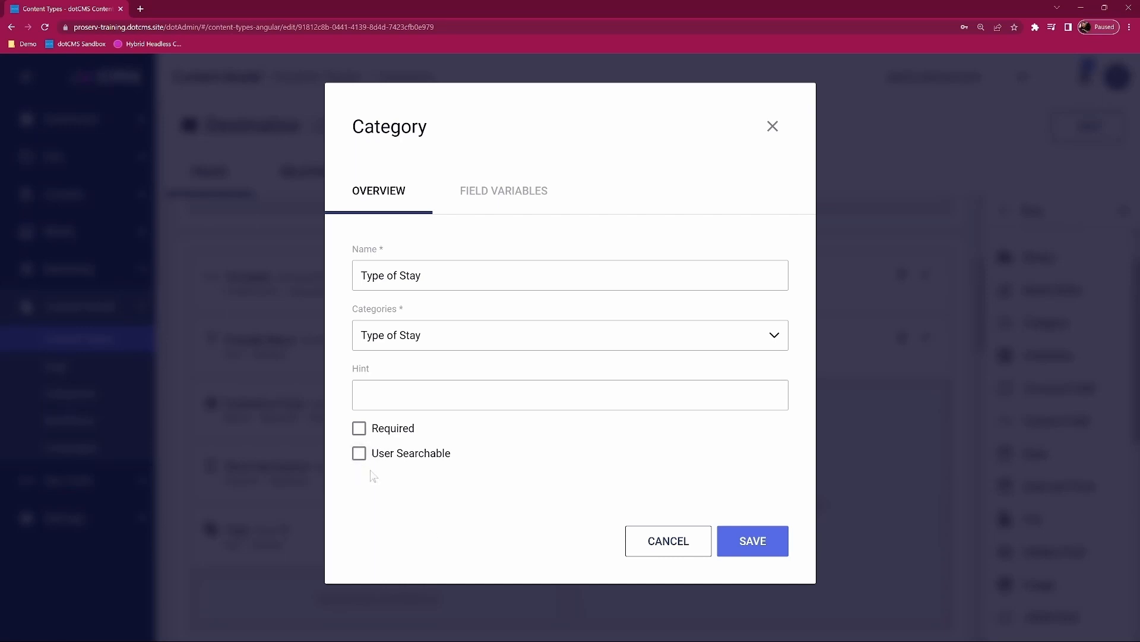
click(358, 454)
click(753, 545)
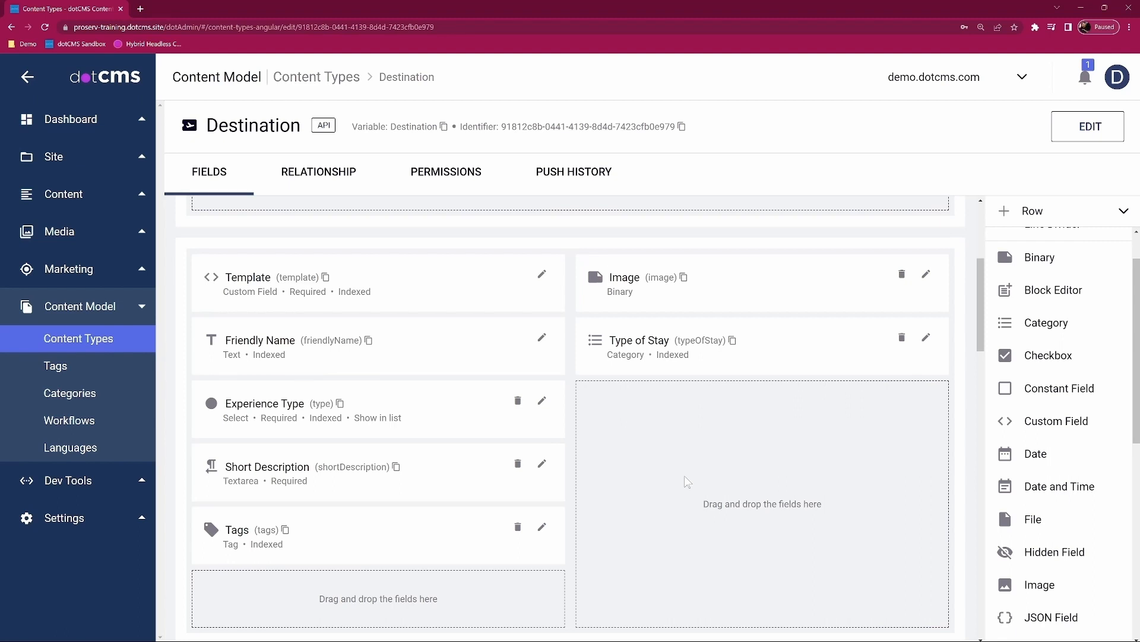
Open the Region content type and review its list of fields
scroll(970, 399, up, 5)
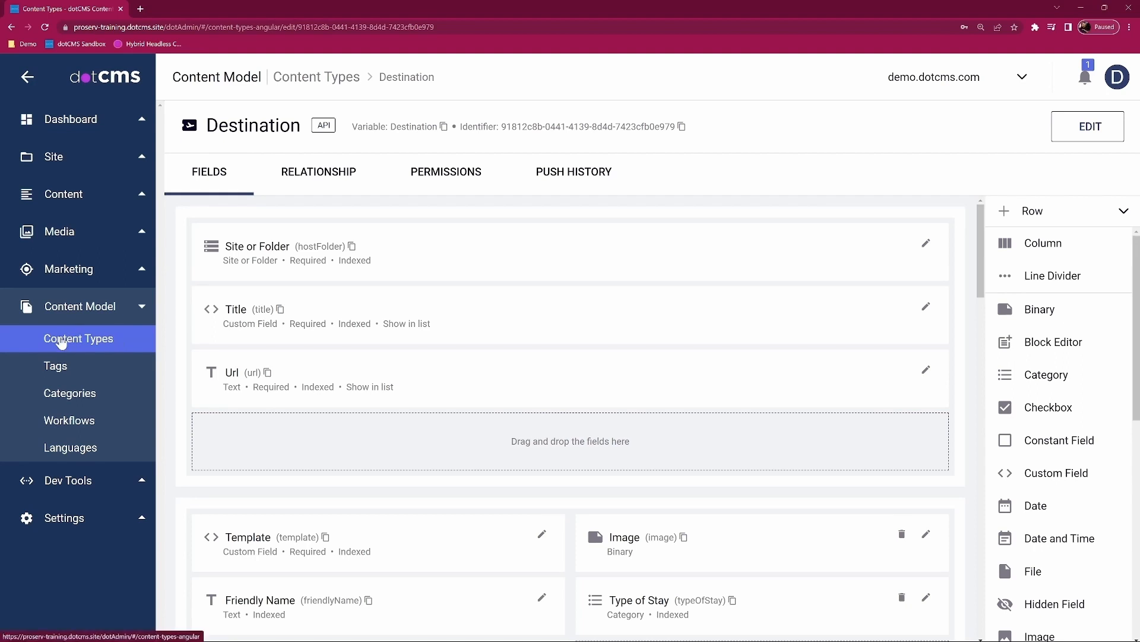
click(106, 339)
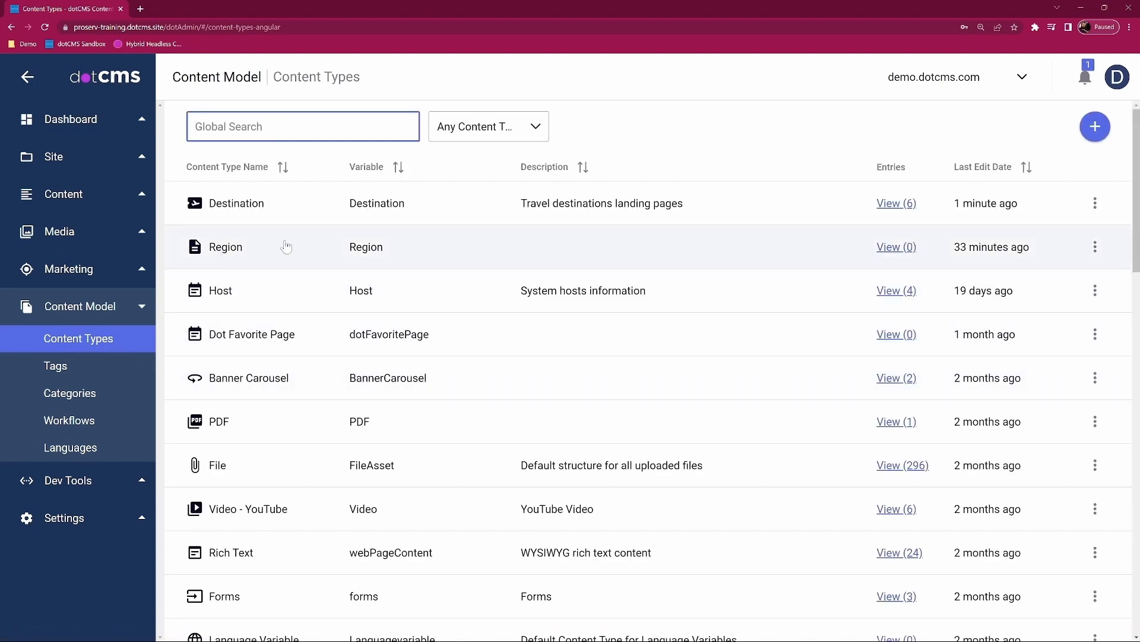
click(216, 252)
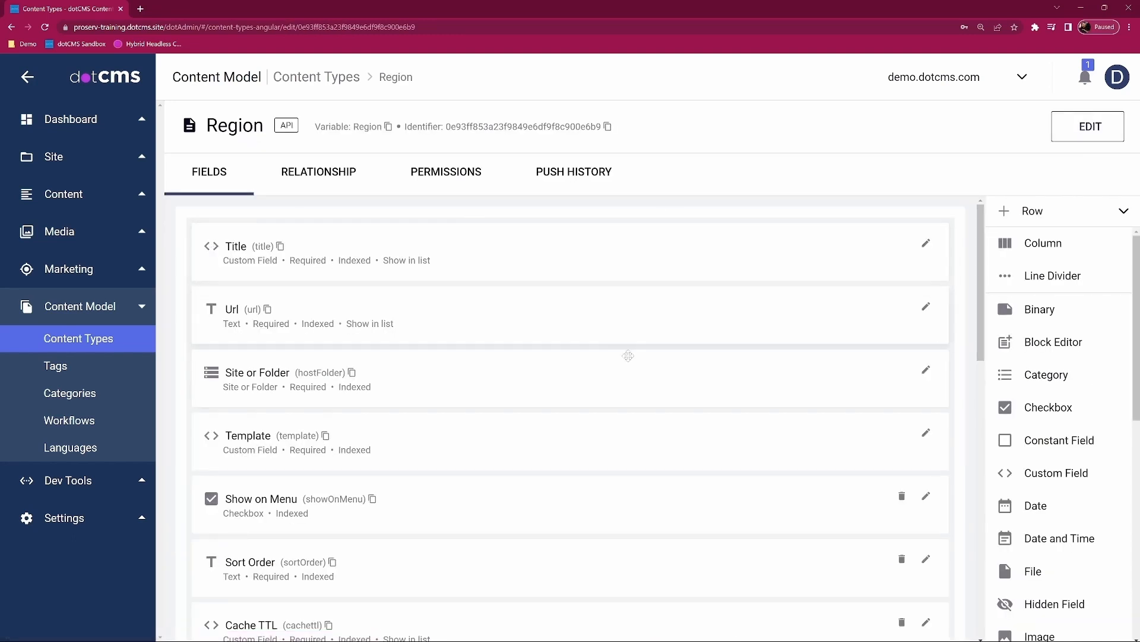
scroll(792, 404, down, 5)
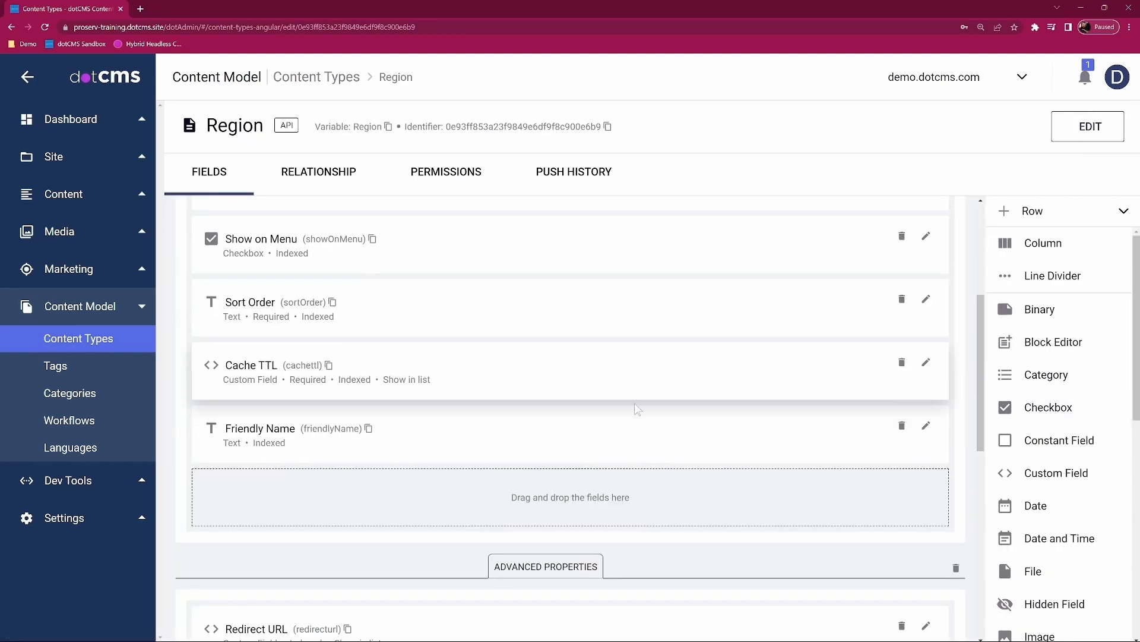
scroll(723, 449, up, 4)
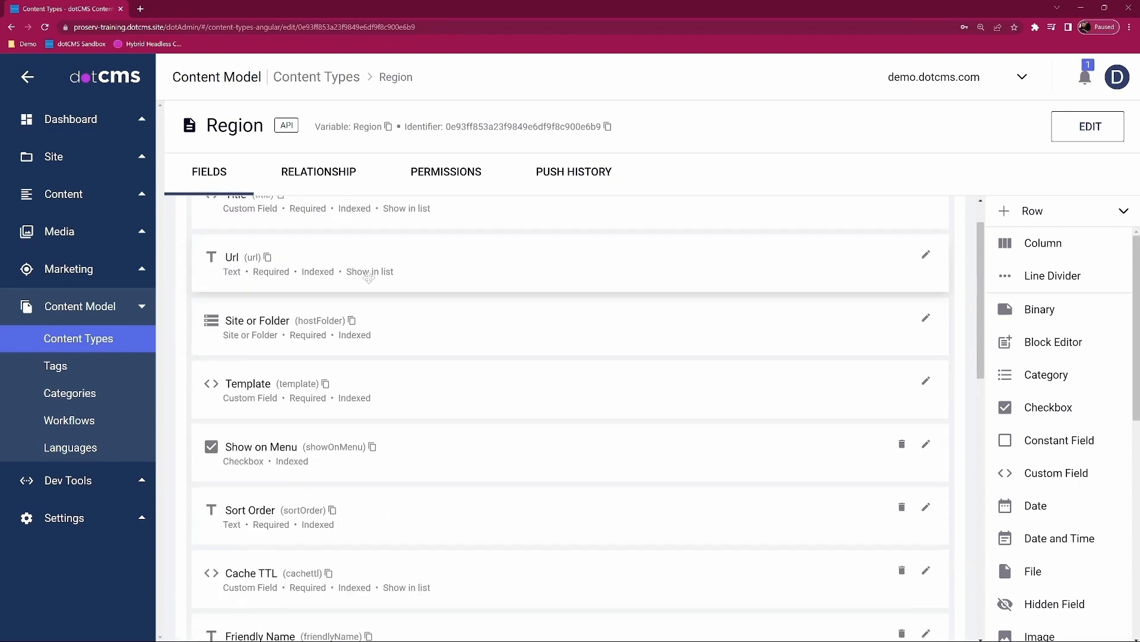
scroll(372, 322, down, 4)
scroll(381, 333, down, 2)
scroll(442, 404, up, 1)
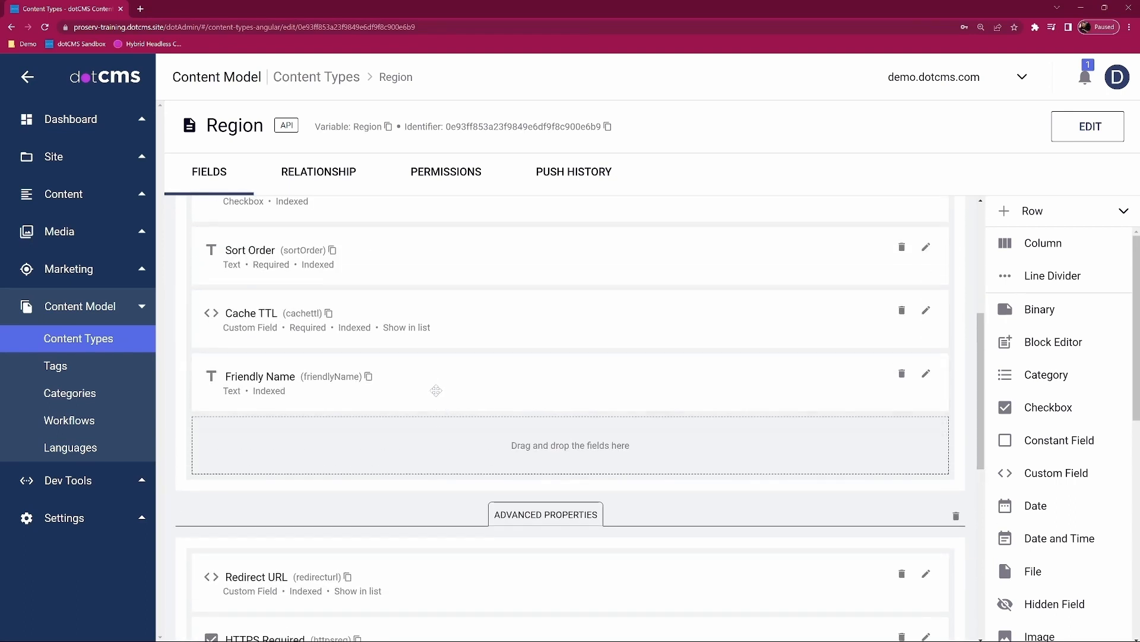
Check the Region content type for existing relationships
click(329, 175)
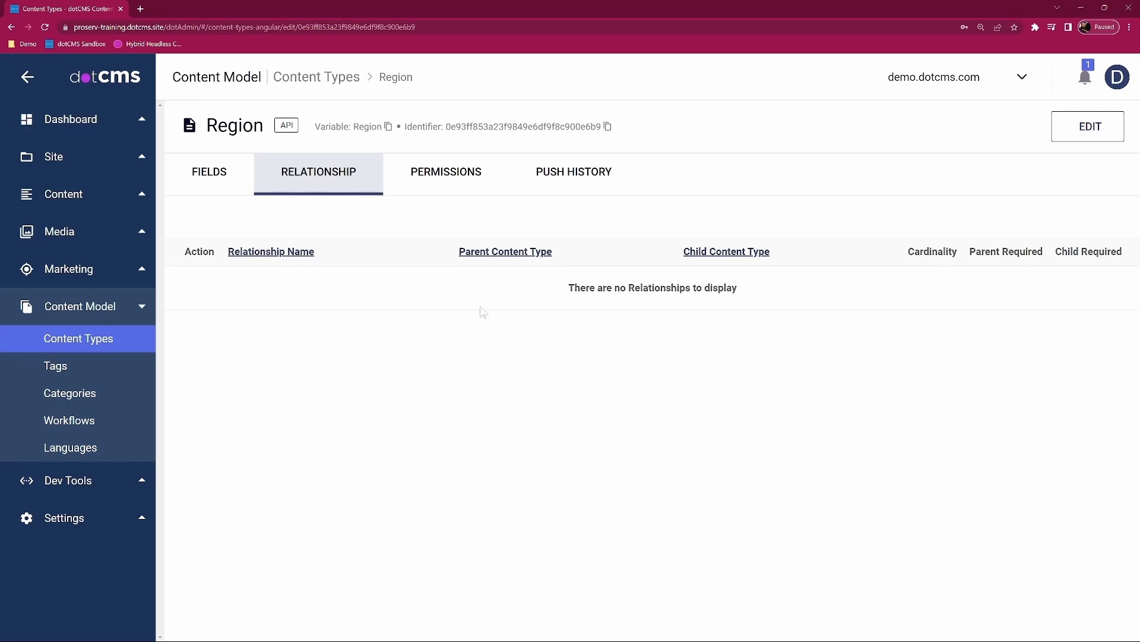
drag(565, 287, 782, 300)
click(690, 374)
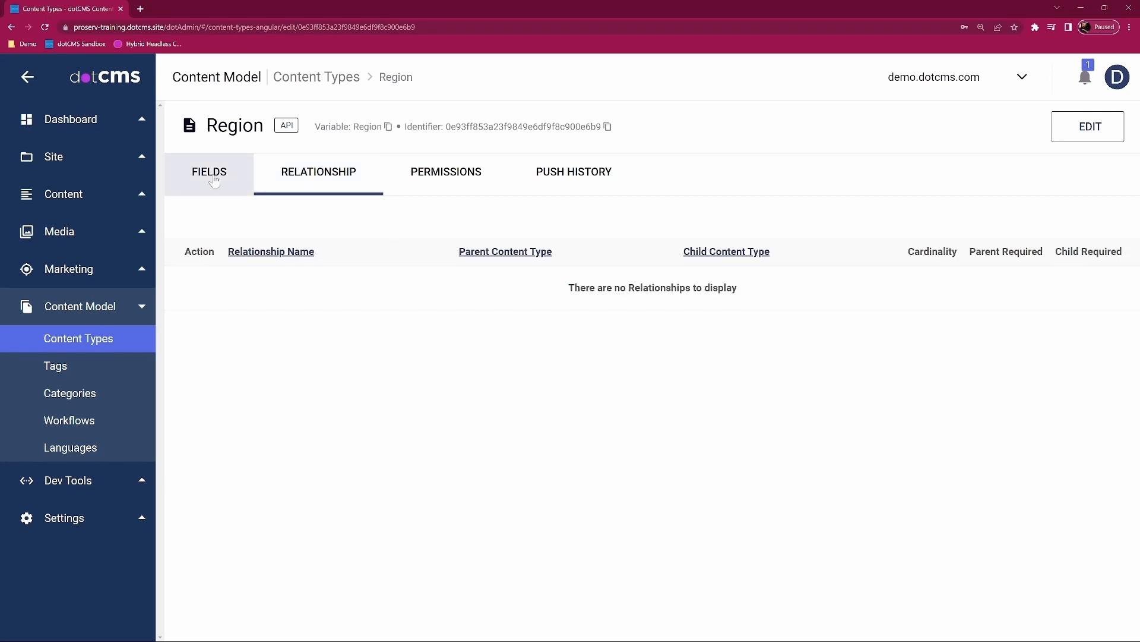
Return to the Region content type's fields and place a new Relationships Field between Cache TTL and Friendly Name
click(214, 178)
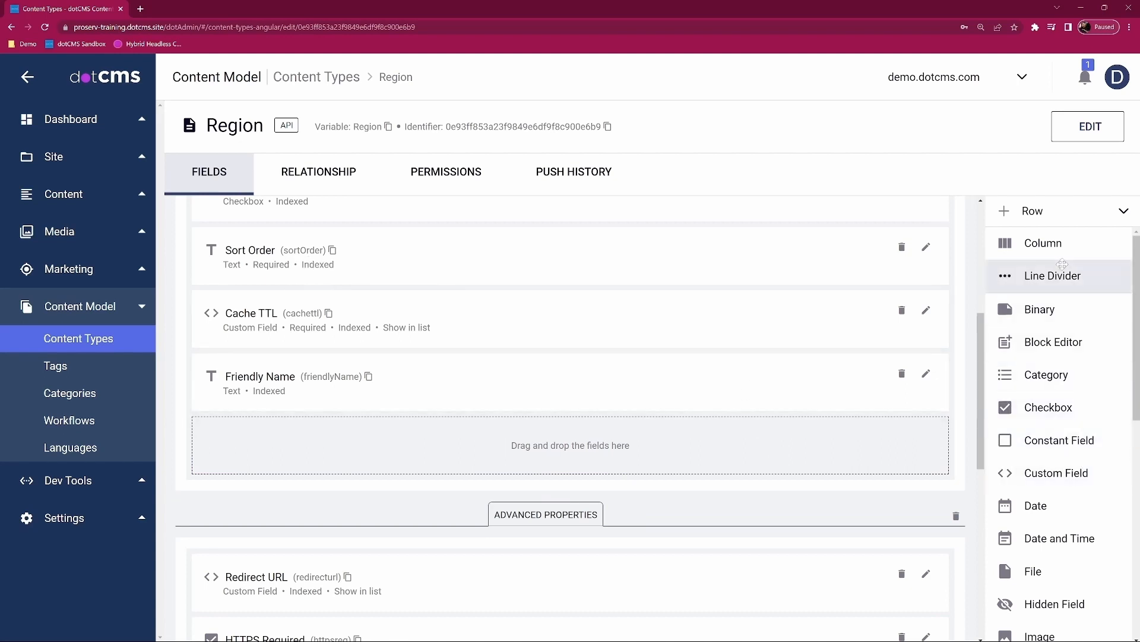
scroll(1084, 428, down, 8)
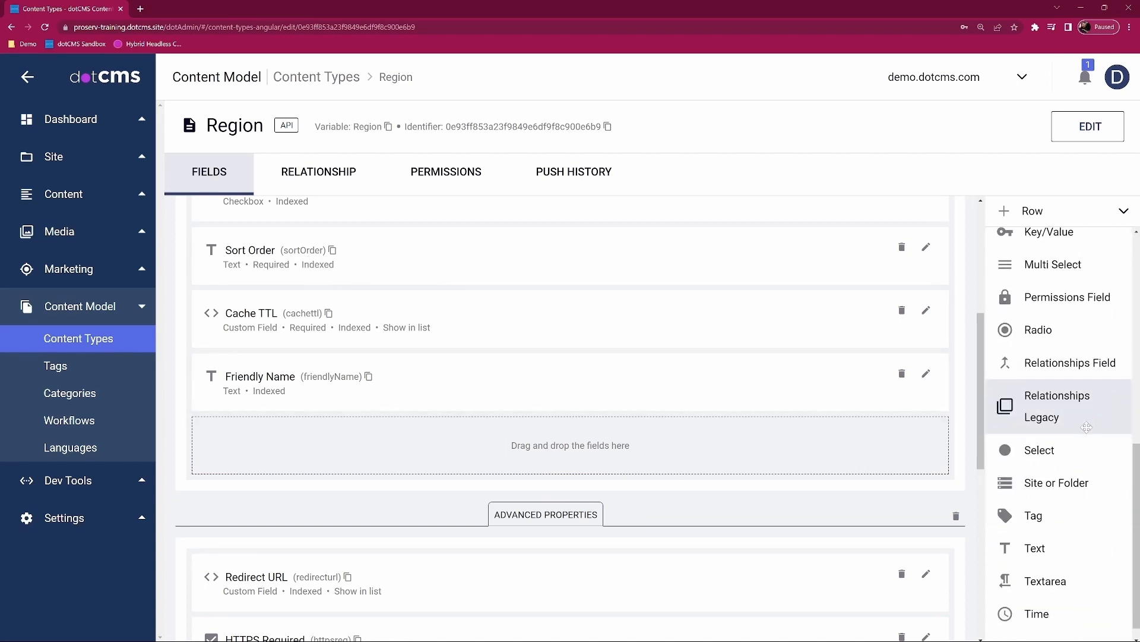
scroll(1087, 426, down, 1)
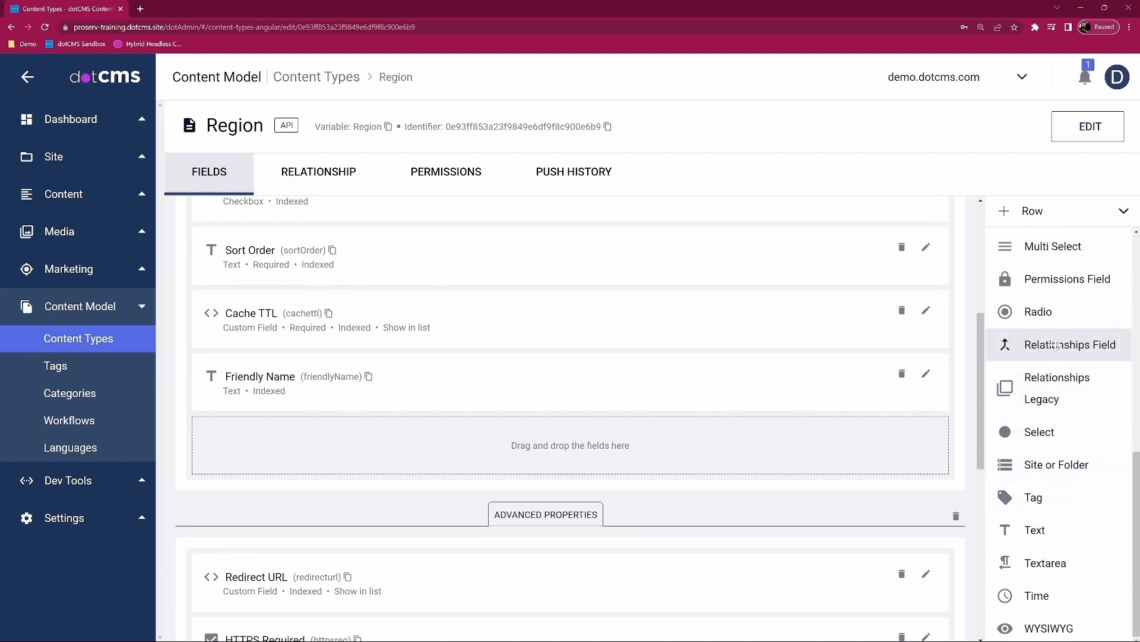
drag(1076, 343, 623, 409)
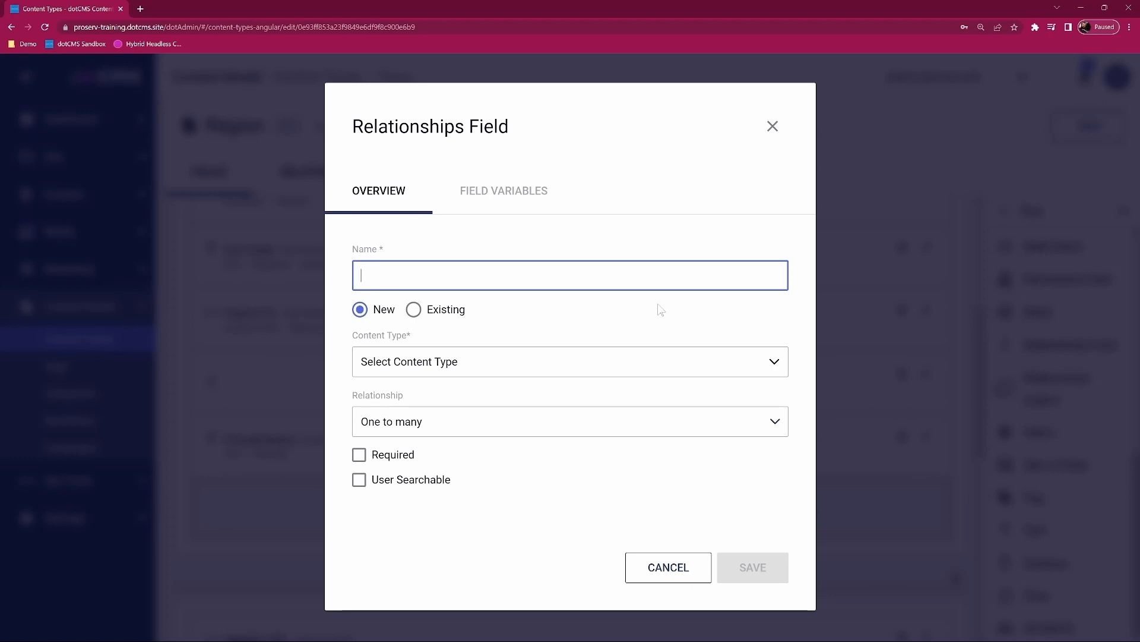
Name the relationships field "Related Destinations", link it to Destination as One to many, save it, and reopen it to review its settings
text(Related Destinations)
click(660, 309)
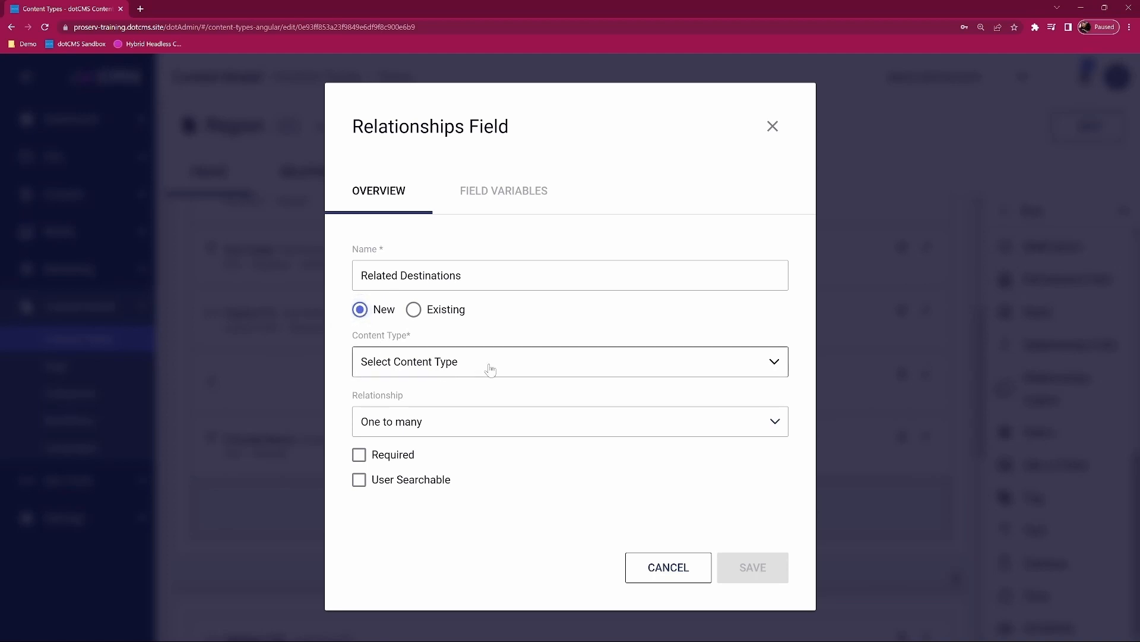
click(439, 369)
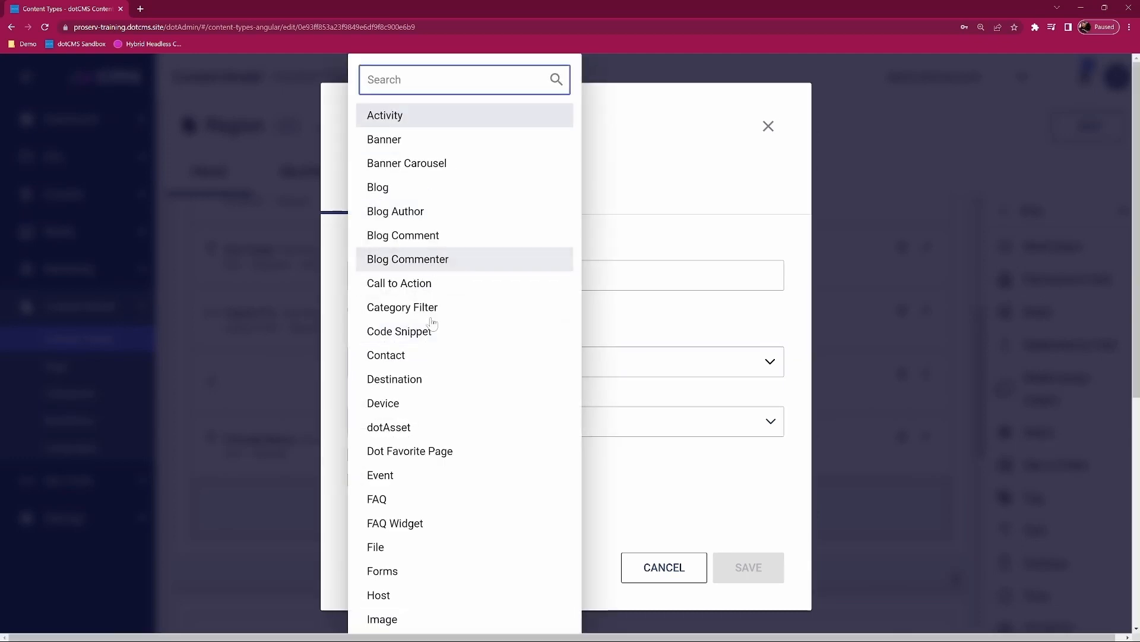
click(412, 380)
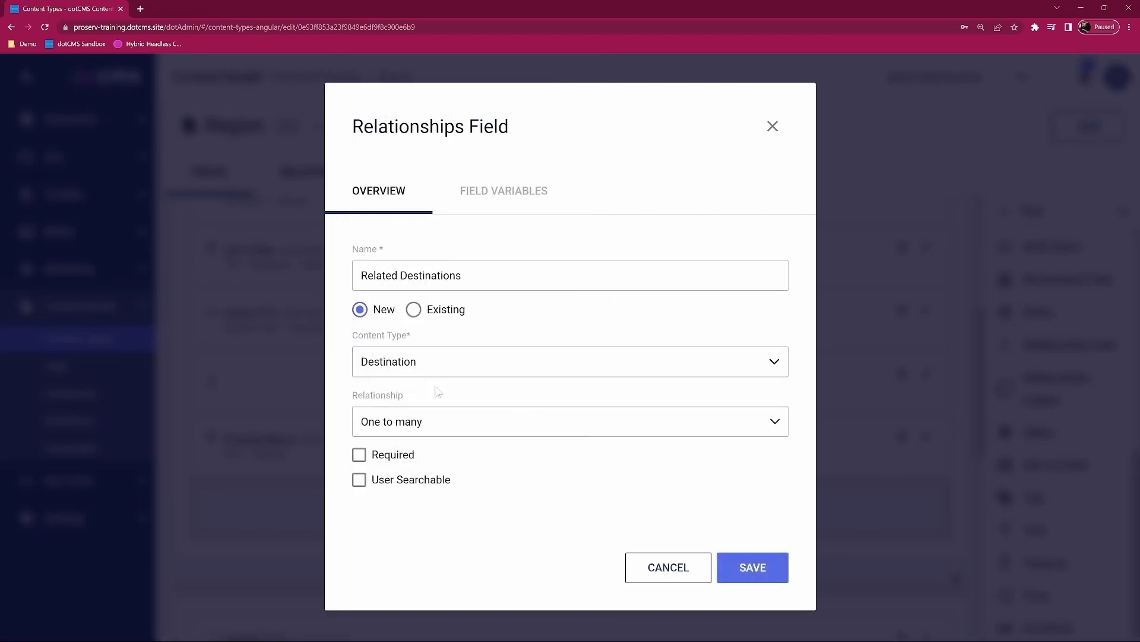
click(491, 426)
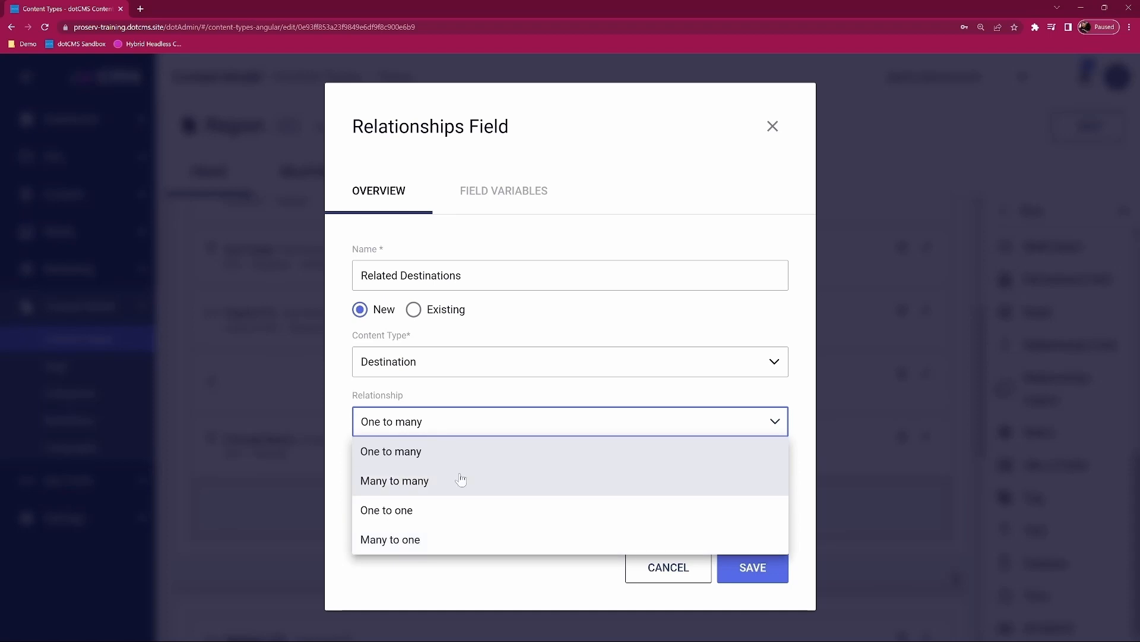
click(406, 450)
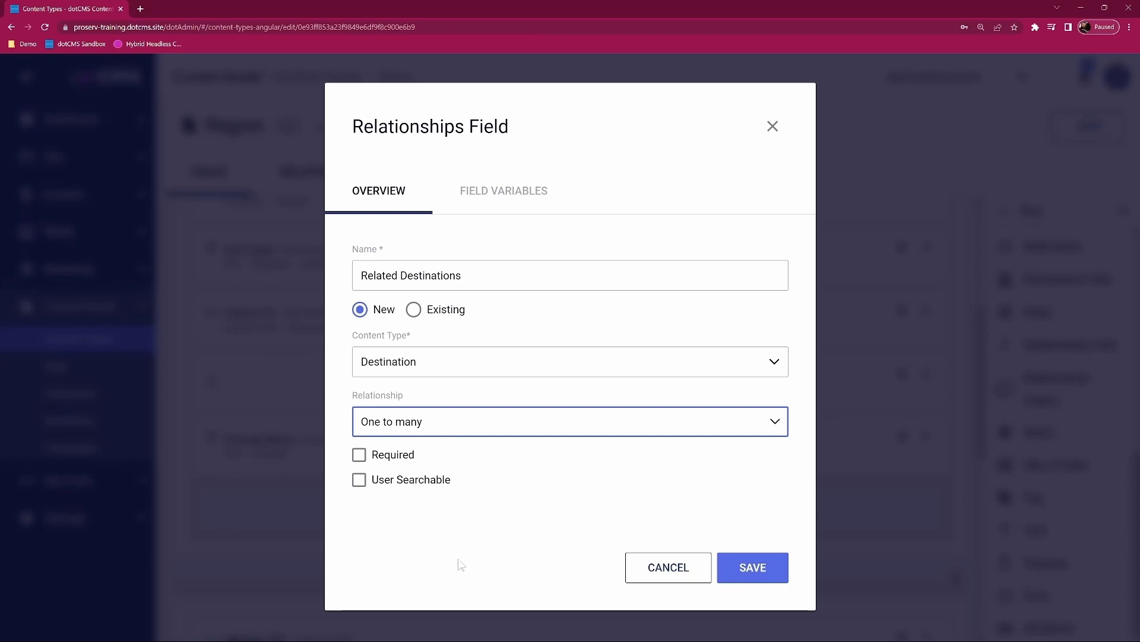
click(753, 567)
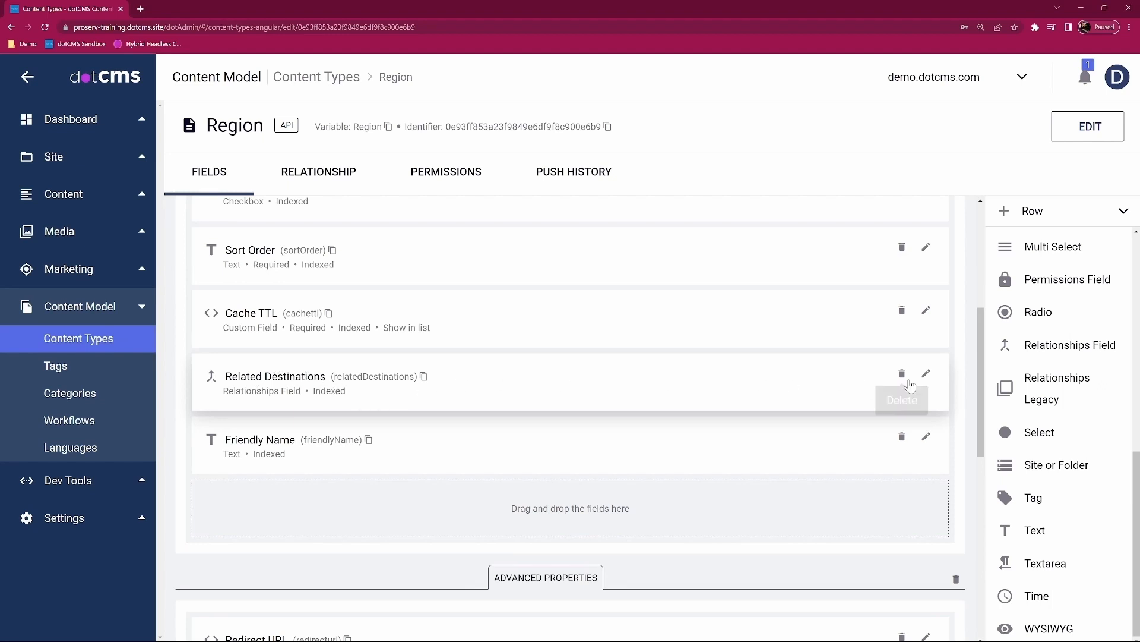
click(926, 373)
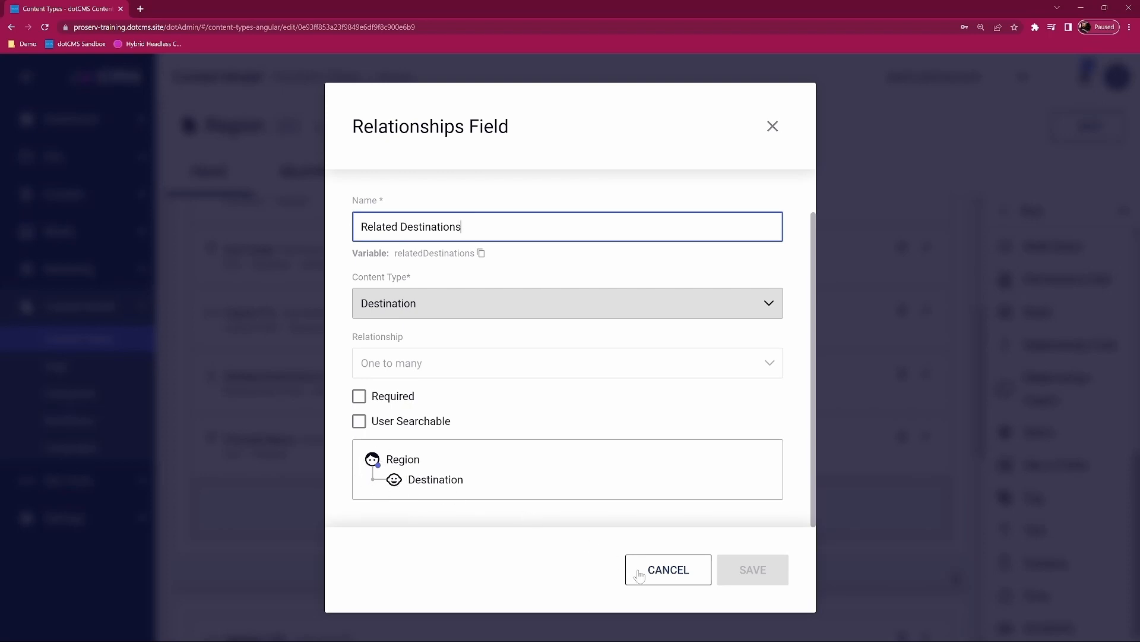
click(689, 580)
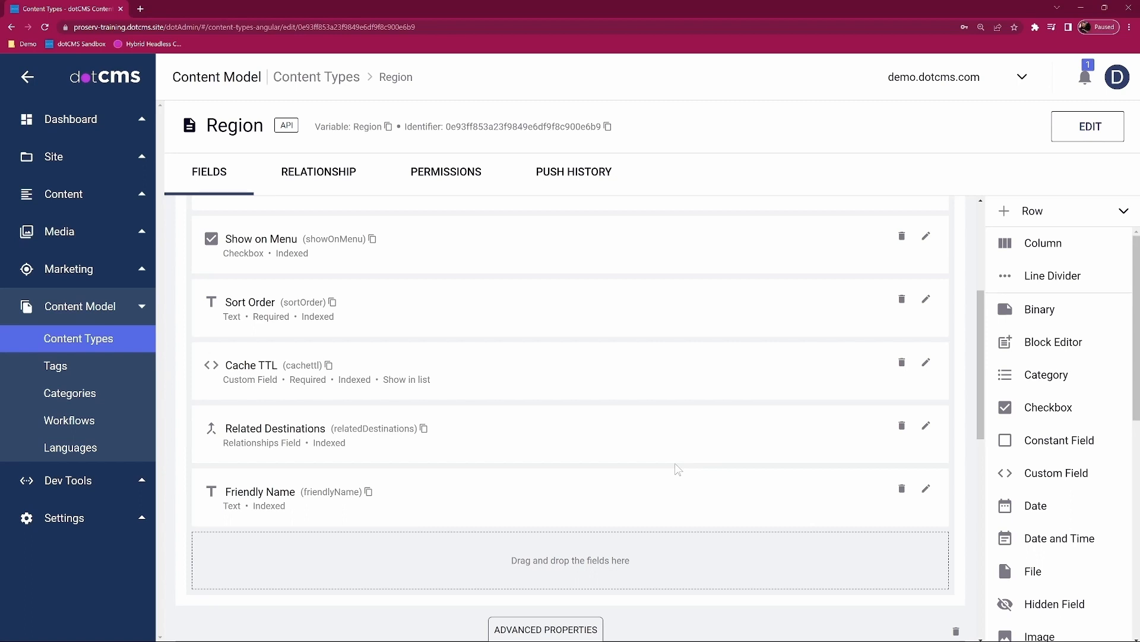
Start a new Region page in the site browser's Training folder and title it "Africa"
click(93, 159)
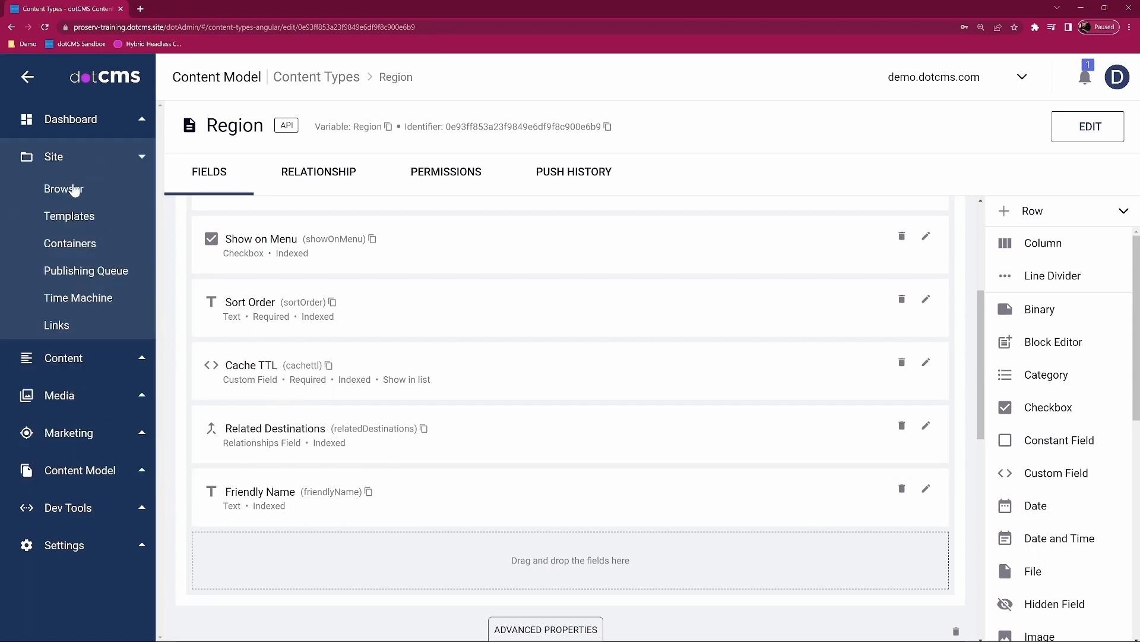
click(73, 195)
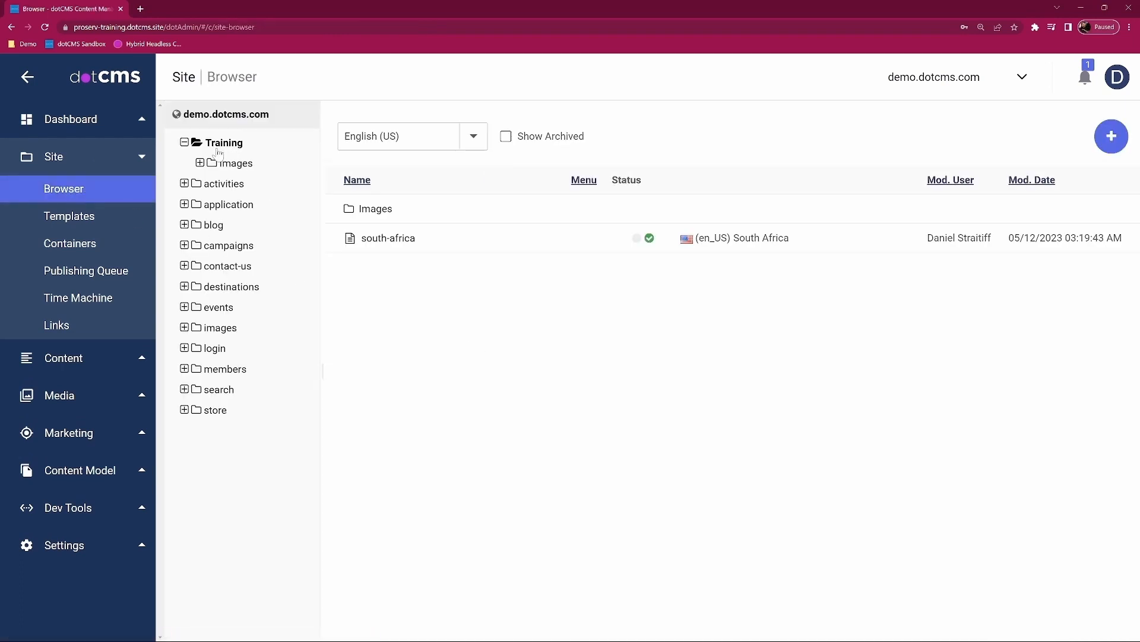
click(1111, 136)
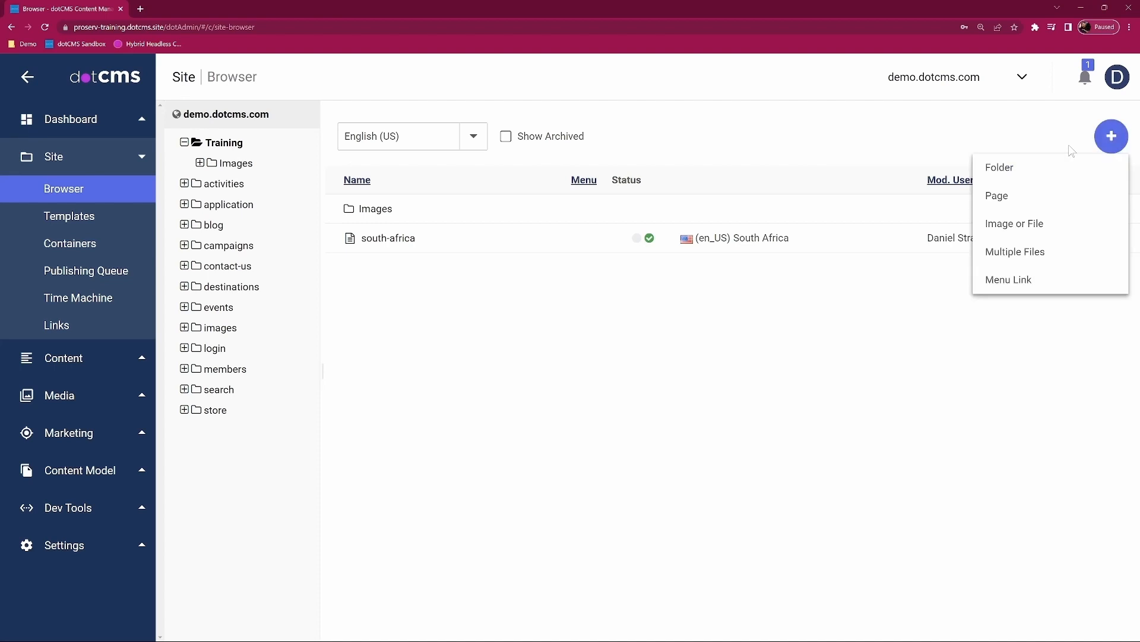
click(1018, 201)
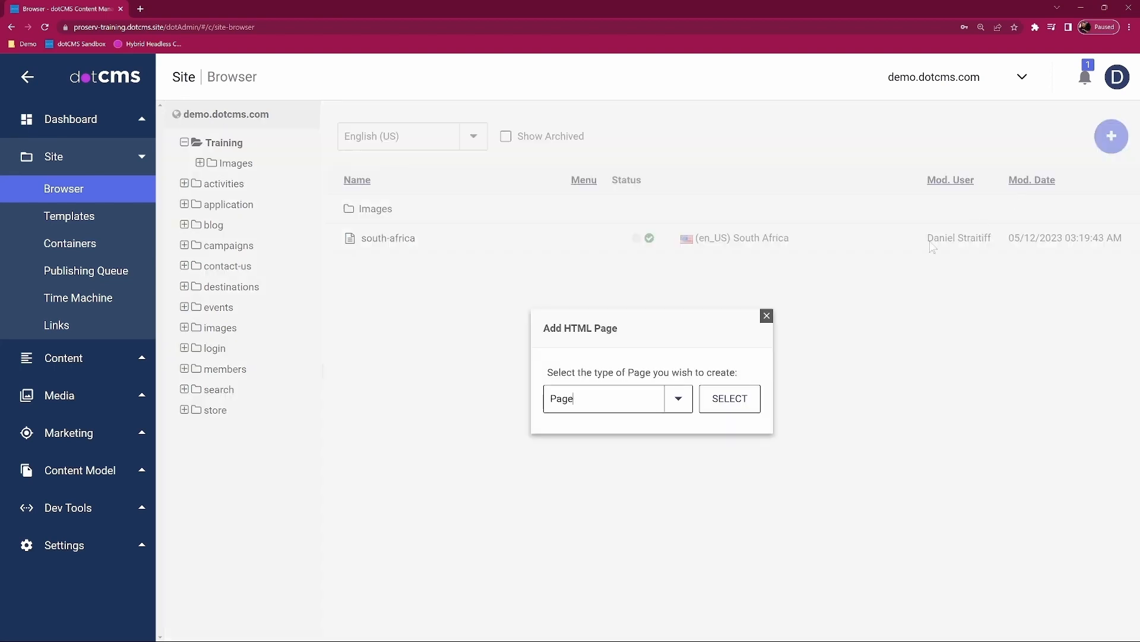
click(676, 406)
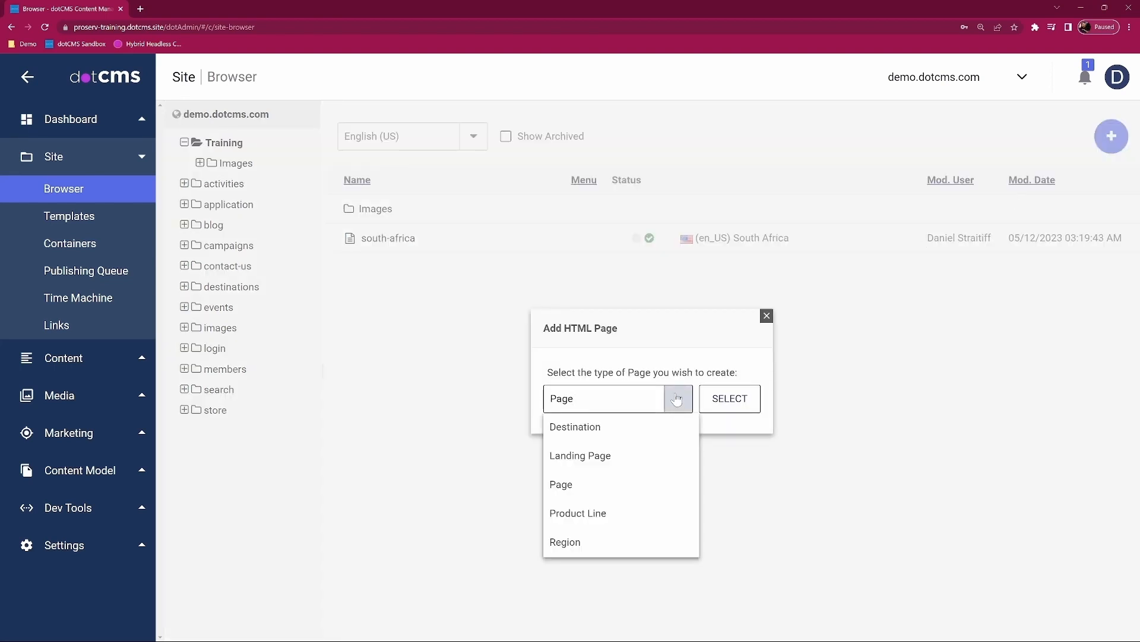
click(585, 543)
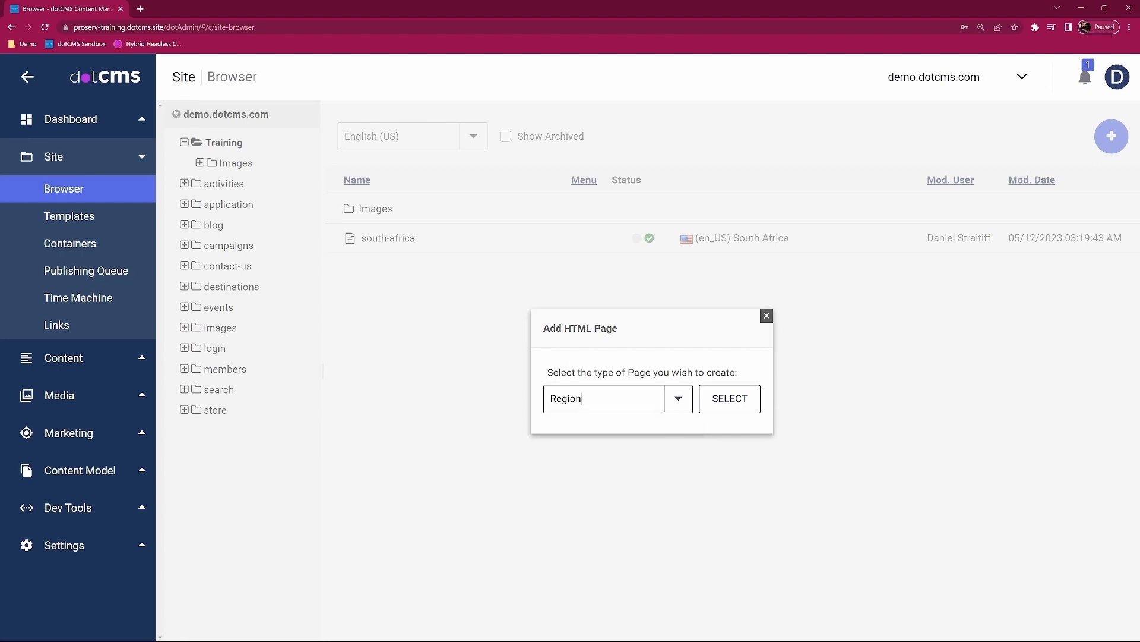
click(738, 409)
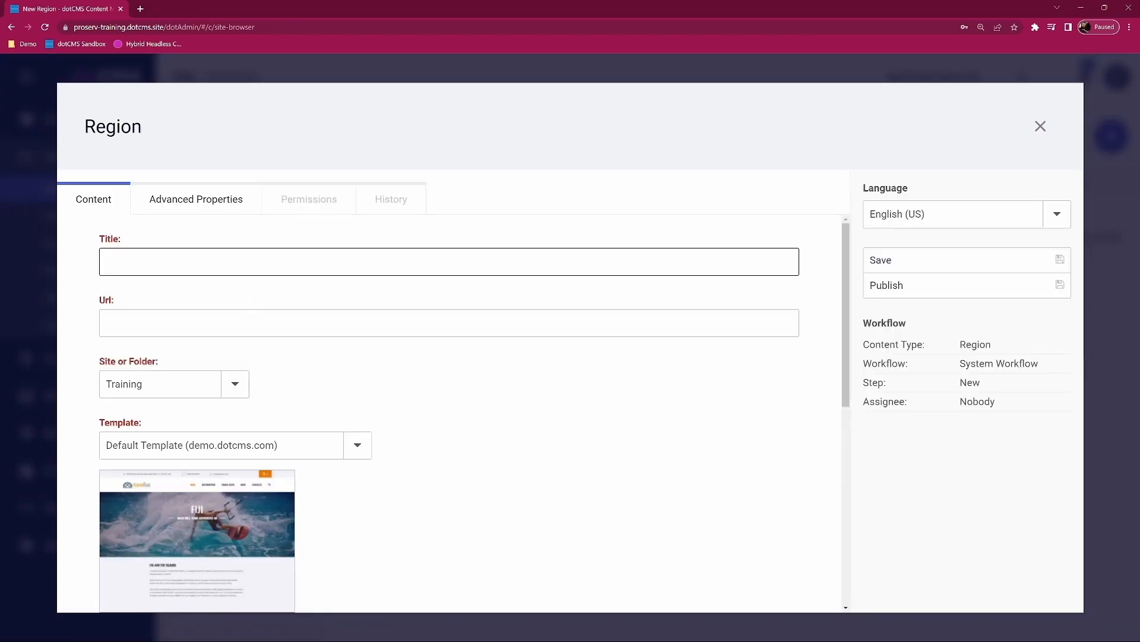
text(Africa)
click(419, 394)
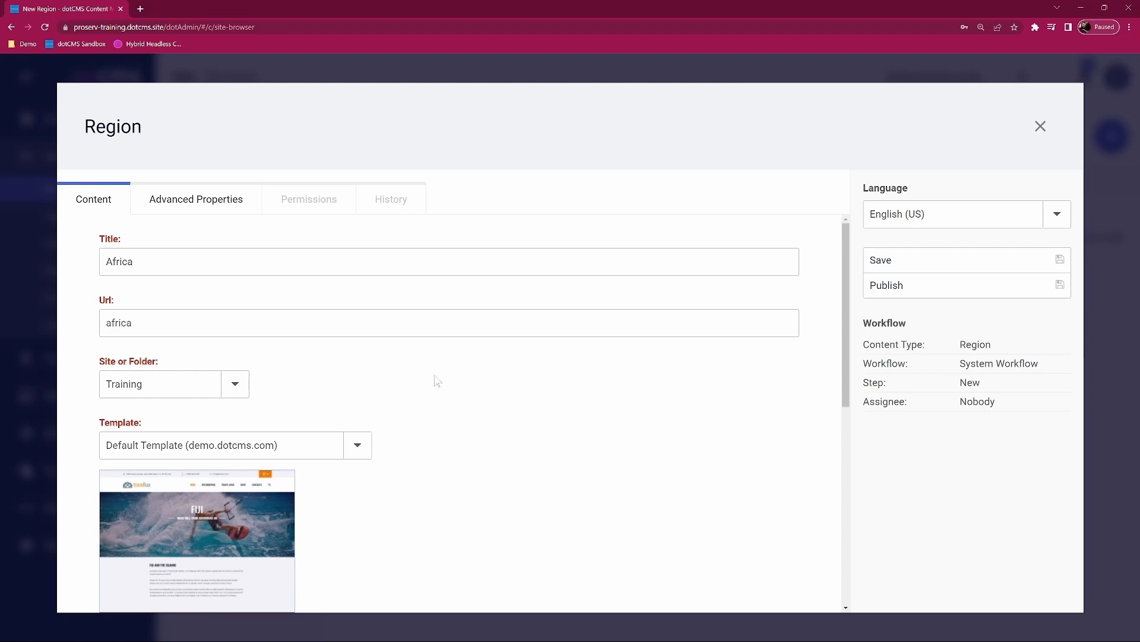
Relate the existing South Africa destination to the Africa page through its Related Destinations field
scroll(183, 403, down, 1)
scroll(369, 348, down, 2)
scroll(394, 411, down, 1)
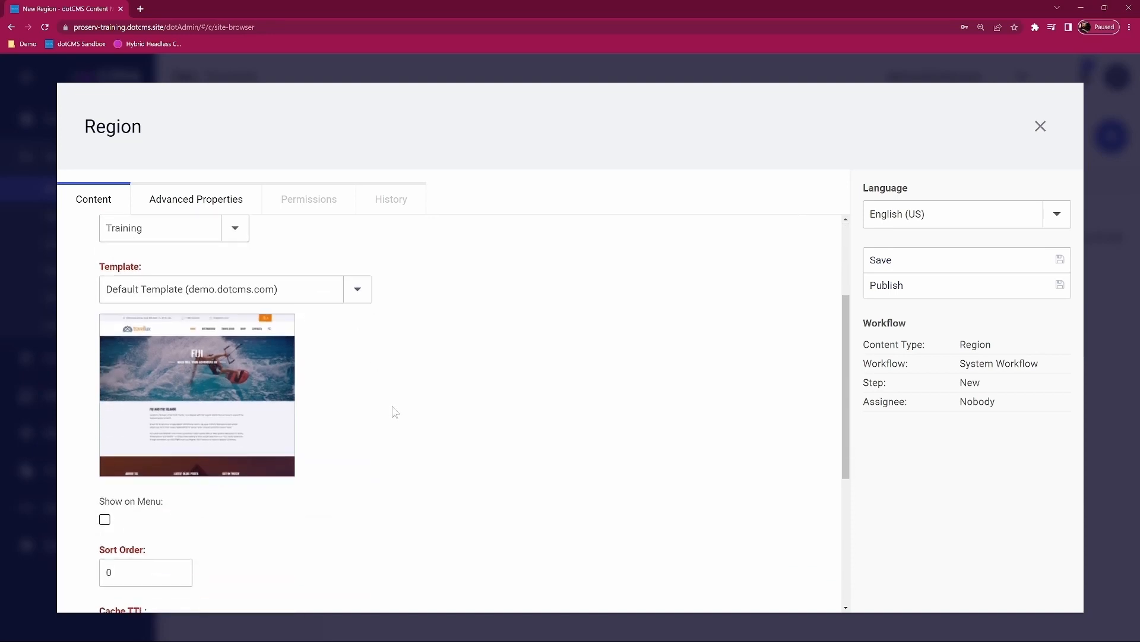
scroll(331, 407, down, 4)
scroll(212, 370, down, 1)
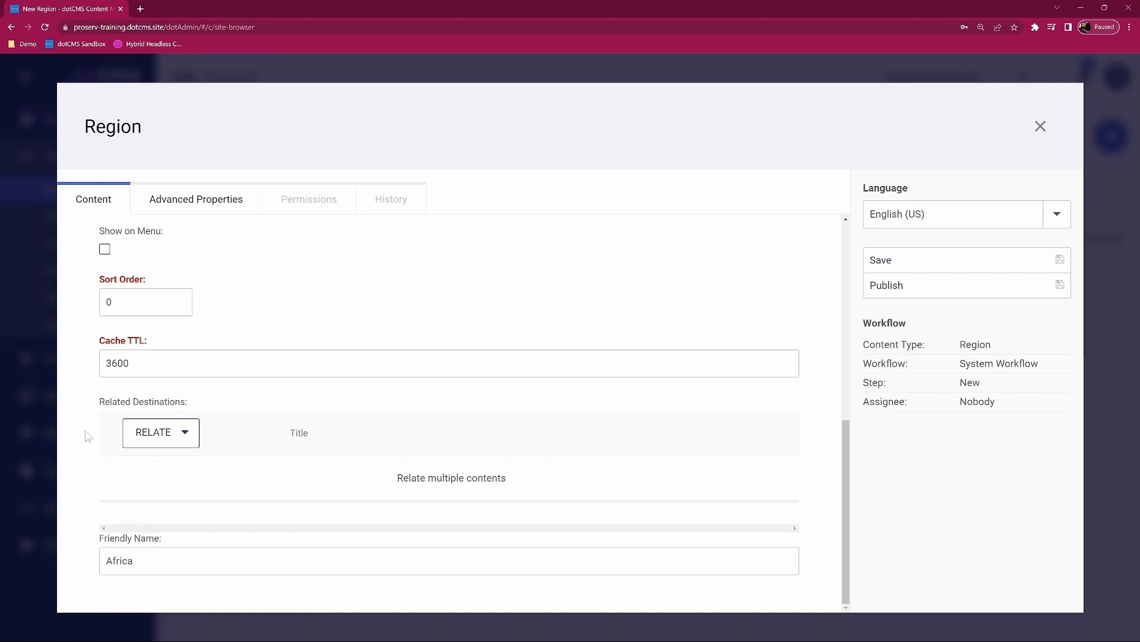
click(180, 438)
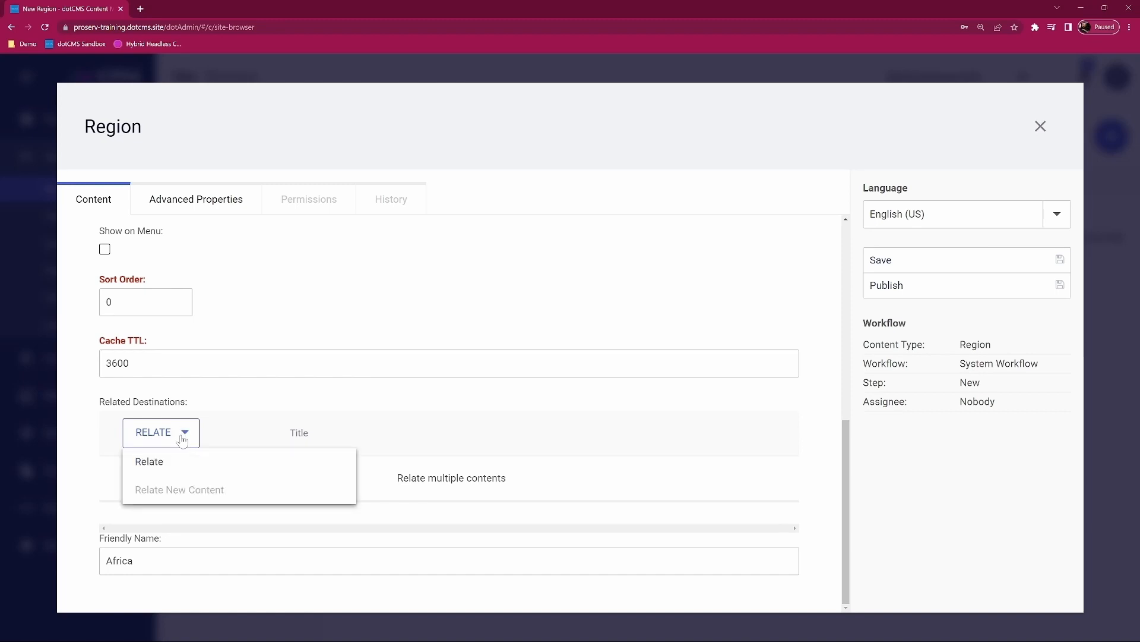
click(168, 472)
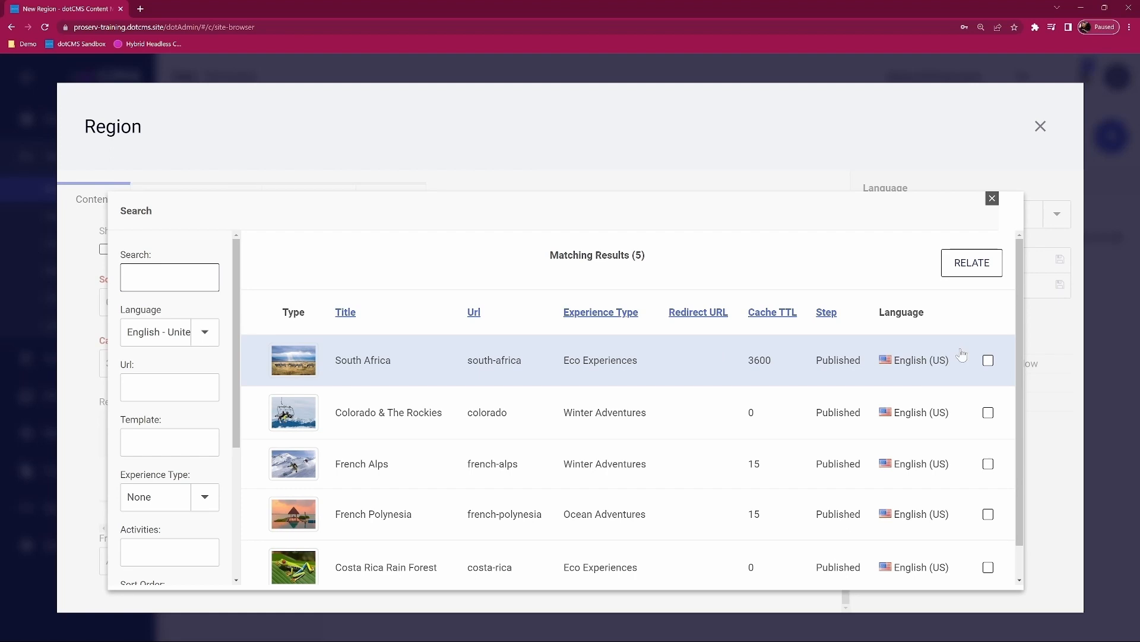
click(988, 360)
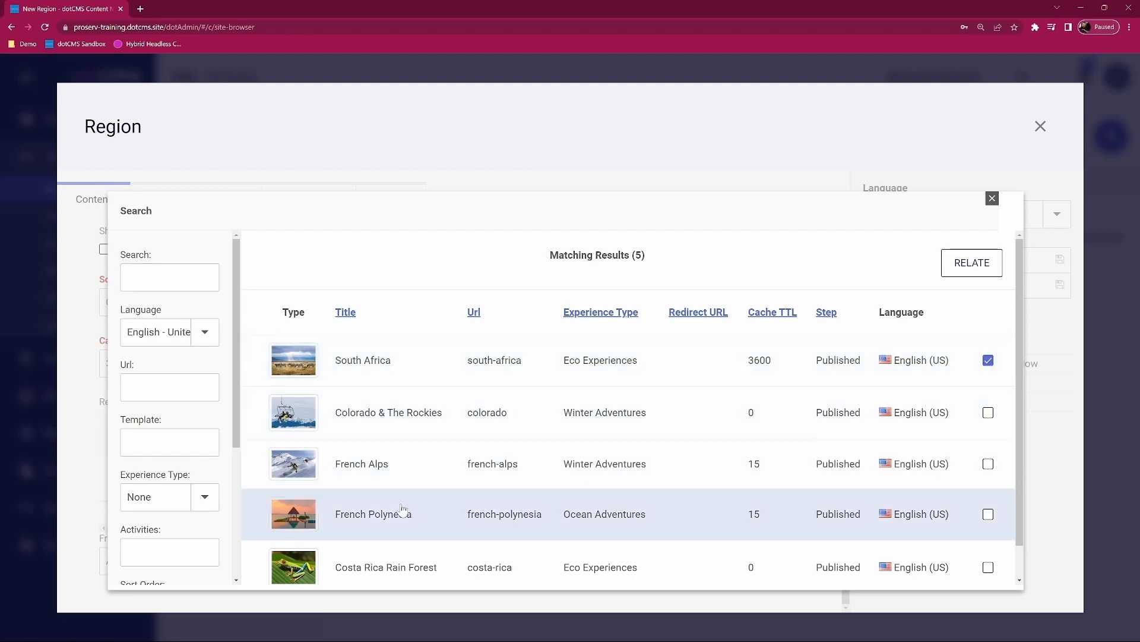
scroll(437, 561, down, 1)
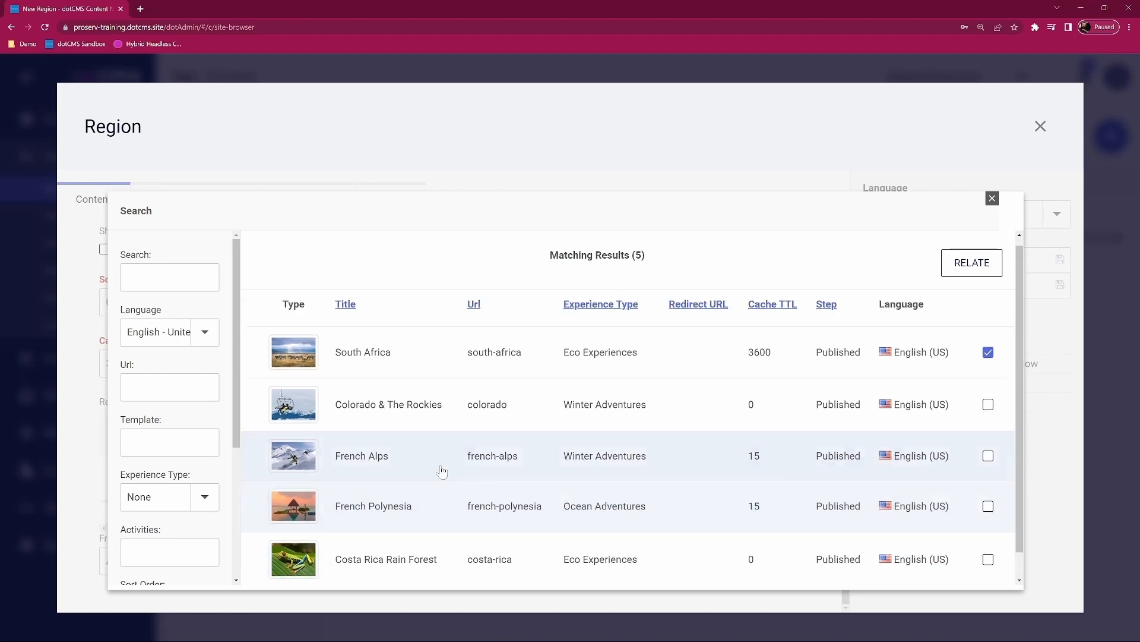
scroll(443, 469, up, 1)
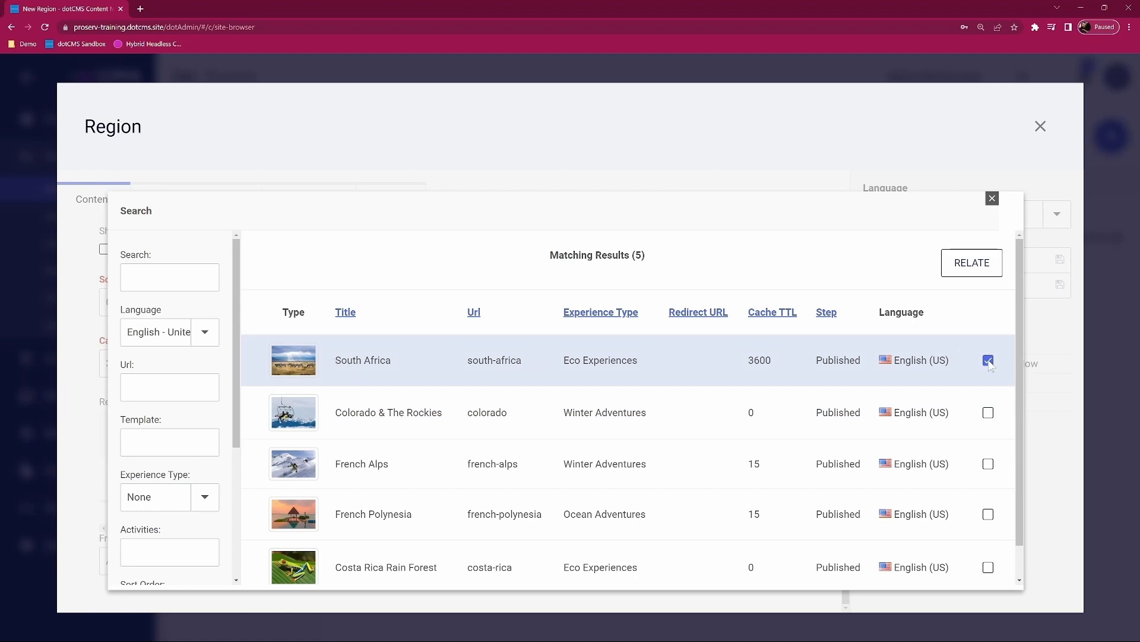
click(969, 270)
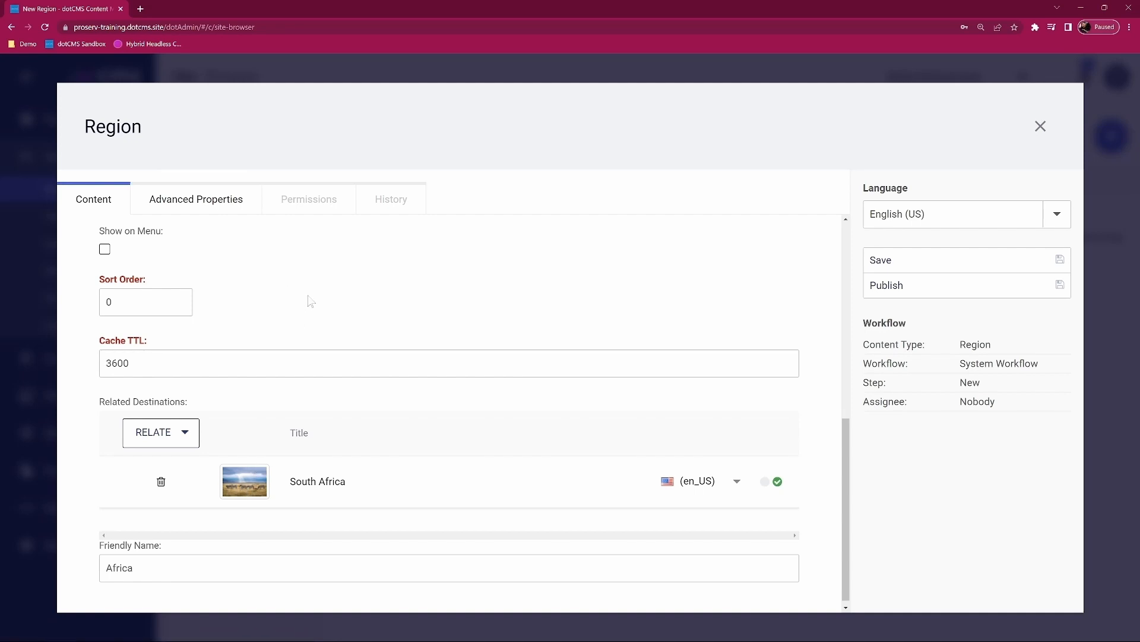
Review the Africa region page's content and publish it
scroll(279, 328, up, 3)
scroll(256, 339, up, 4)
scroll(376, 333, down, 7)
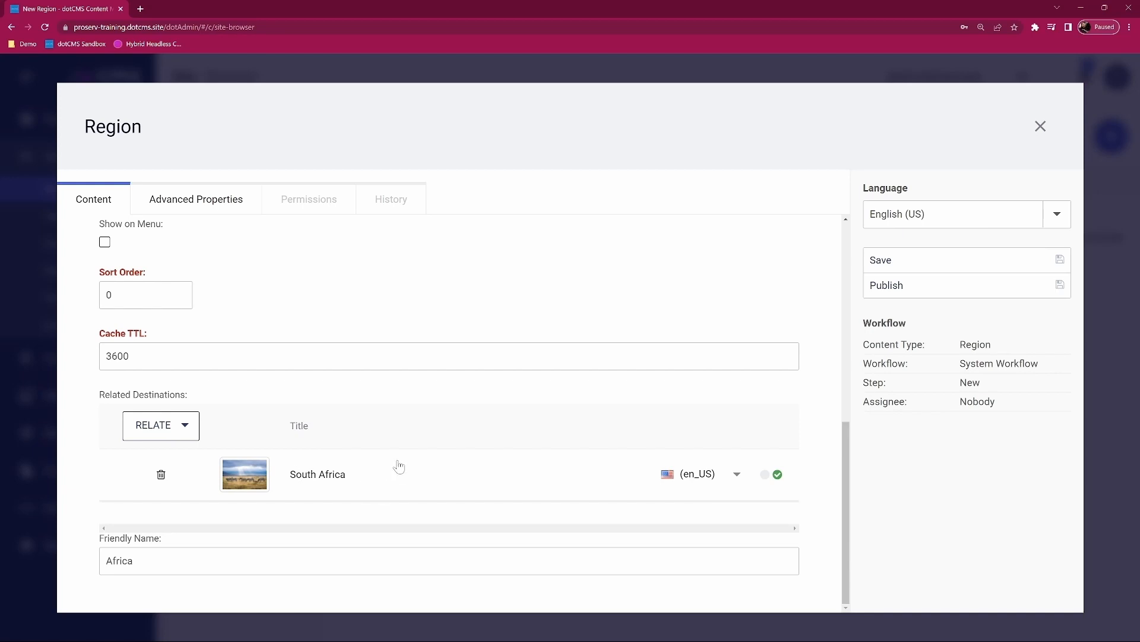
click(927, 264)
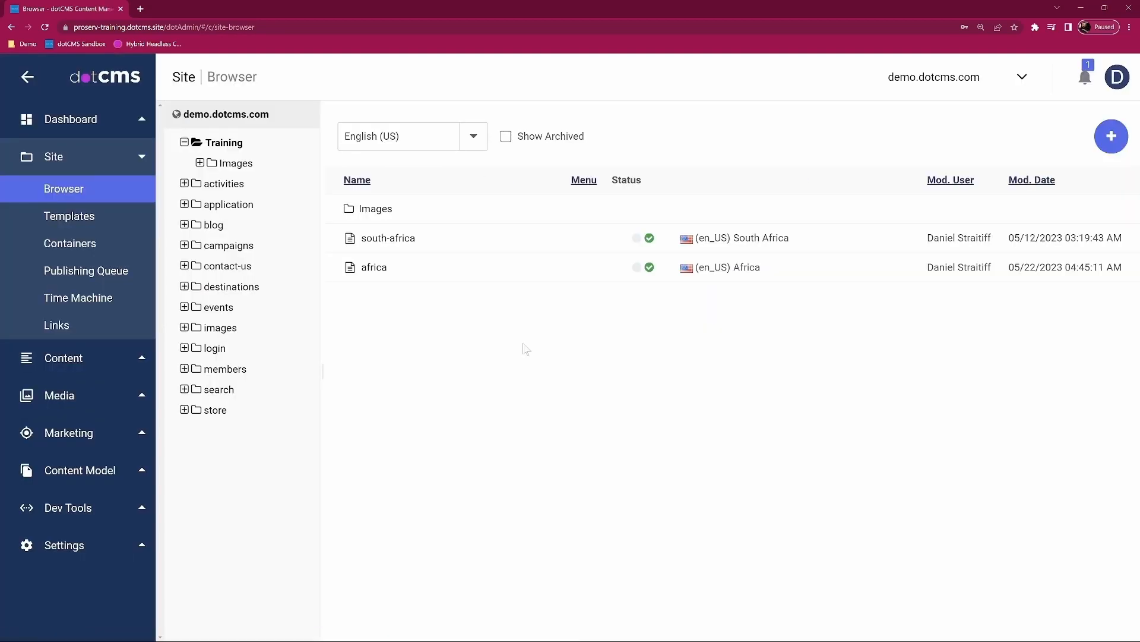